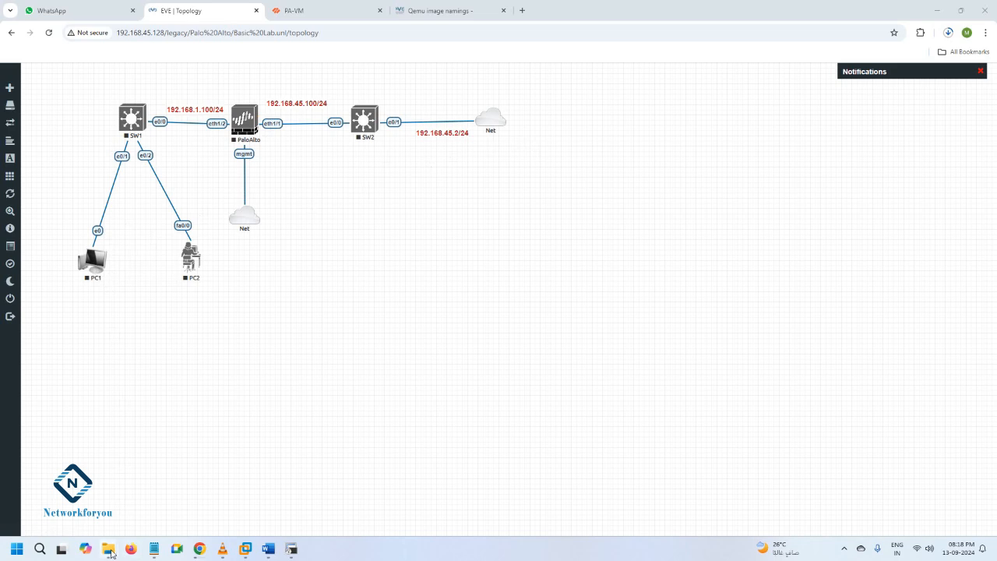
# Bring up the downloaded win-xp-sp2 folder in File Explorer and launch WinSCP
pyautogui.moveTo(109, 548)
pyautogui.click(149, 496)
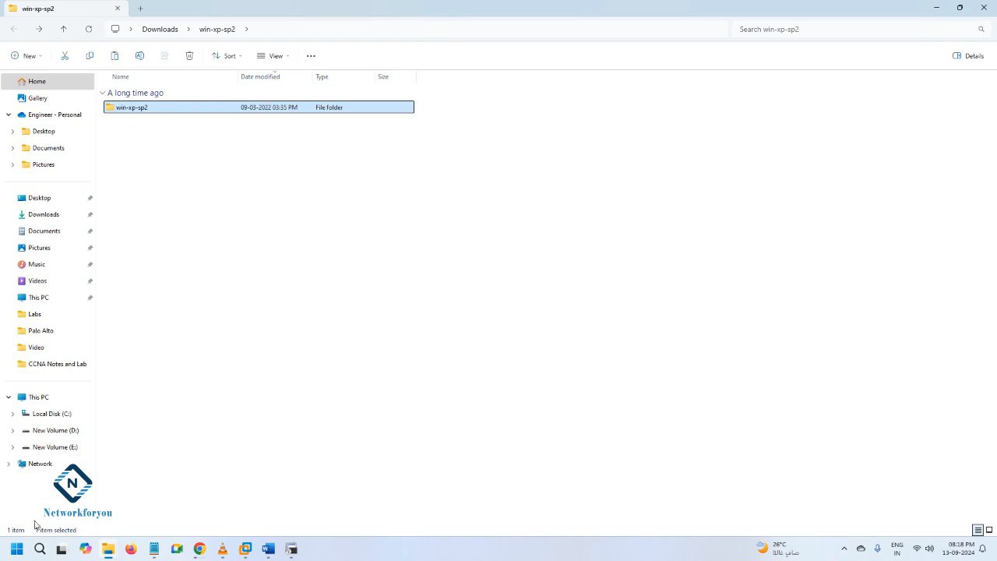
pyautogui.click(39, 548)
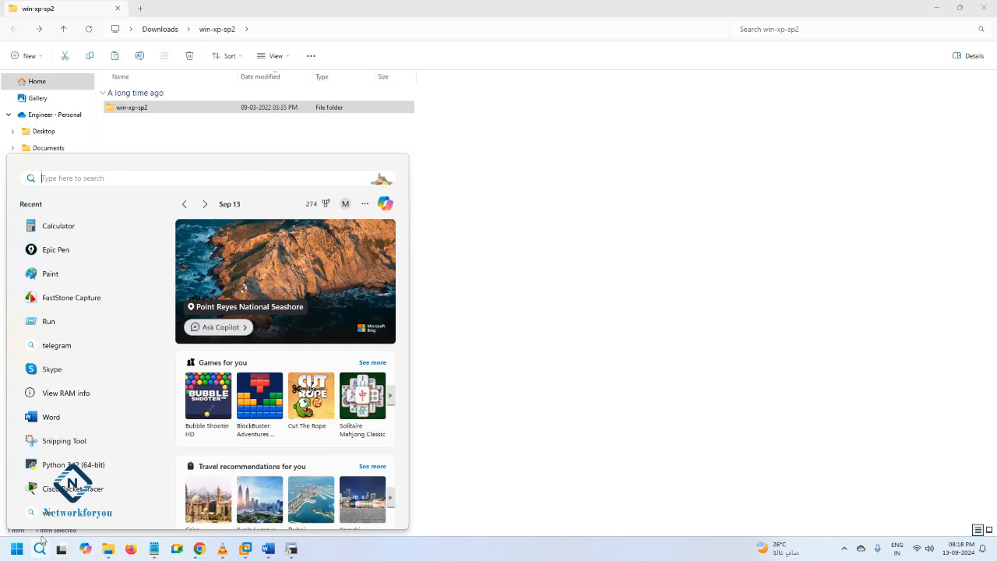
pyautogui.write('wi')
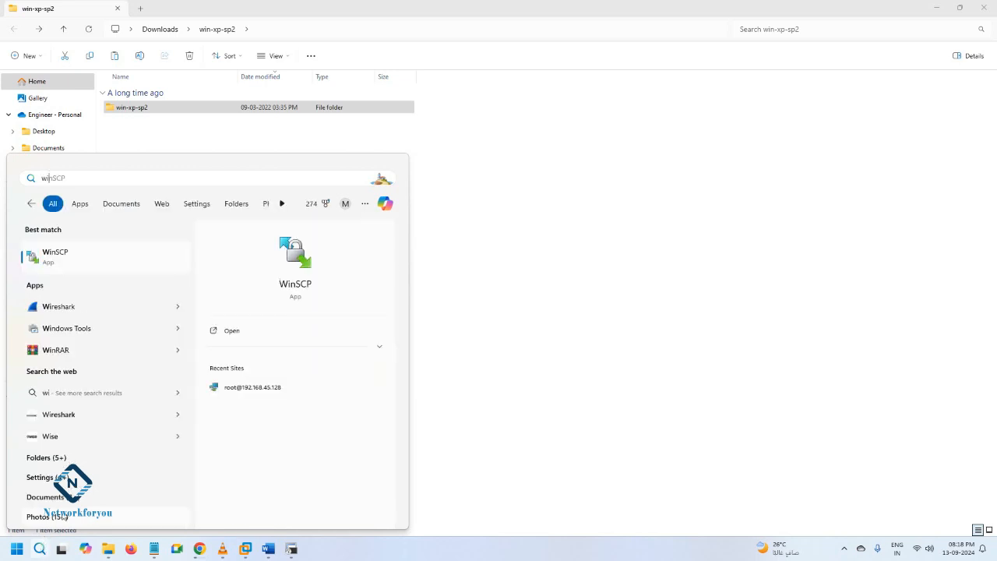
pyautogui.click(298, 261)
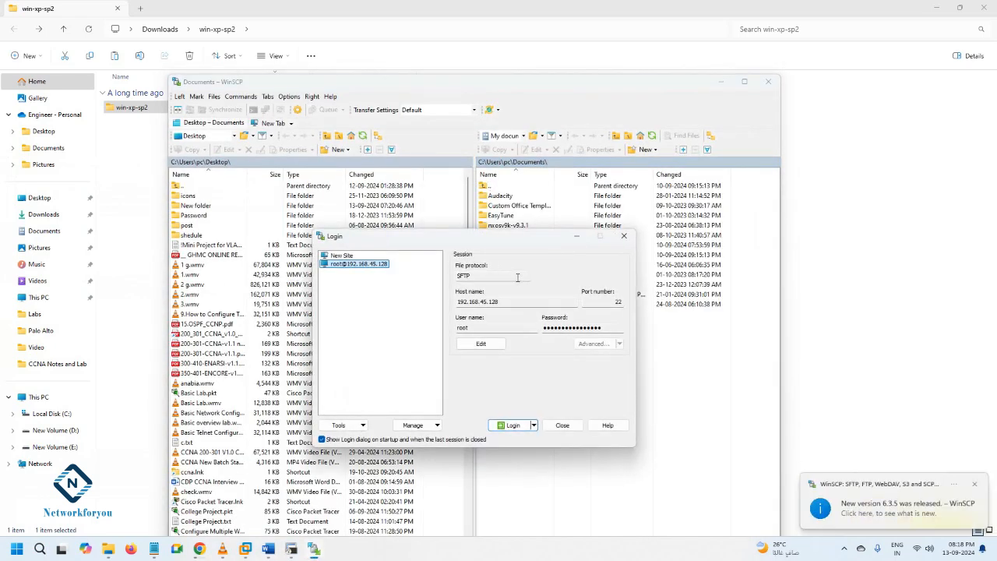
pyautogui.click(497, 344)
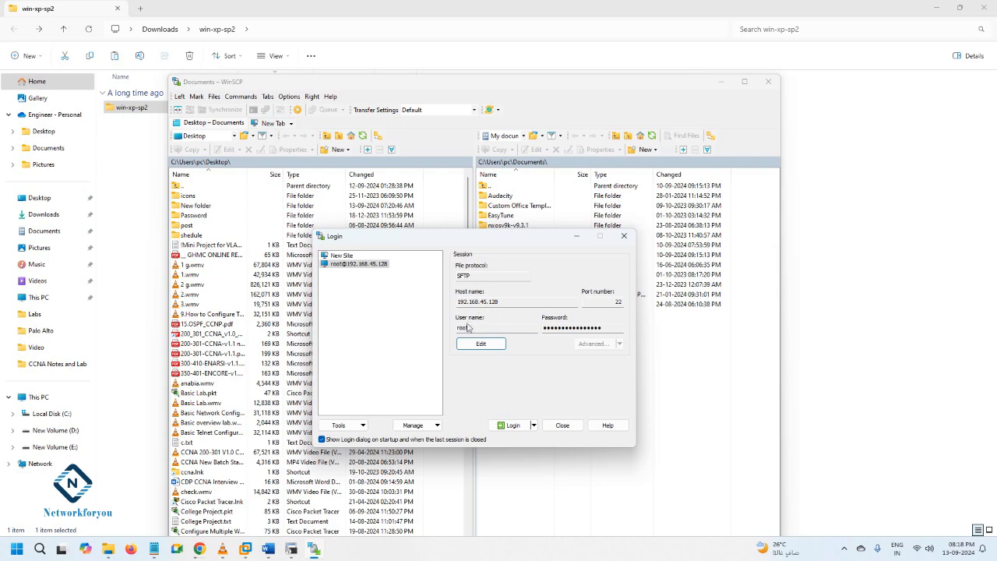
pyautogui.moveTo(242, 541)
pyautogui.click(223, 440)
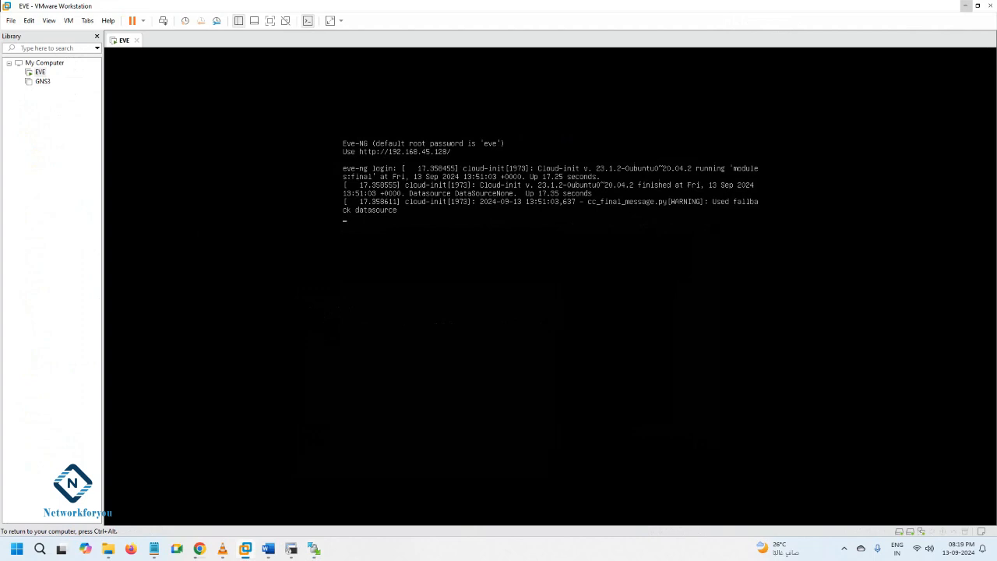
pyautogui.click(966, 7)
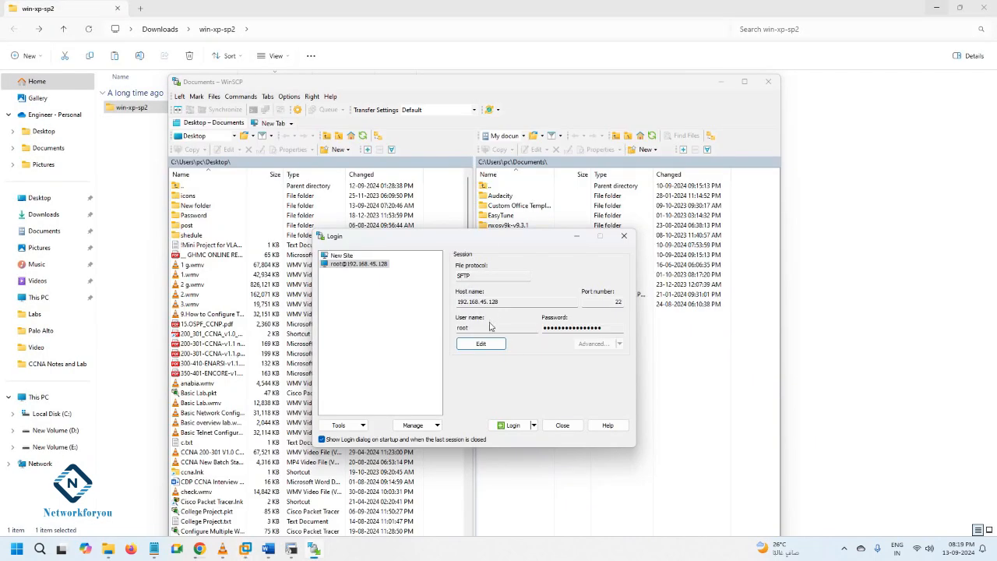
pyautogui.click(513, 426)
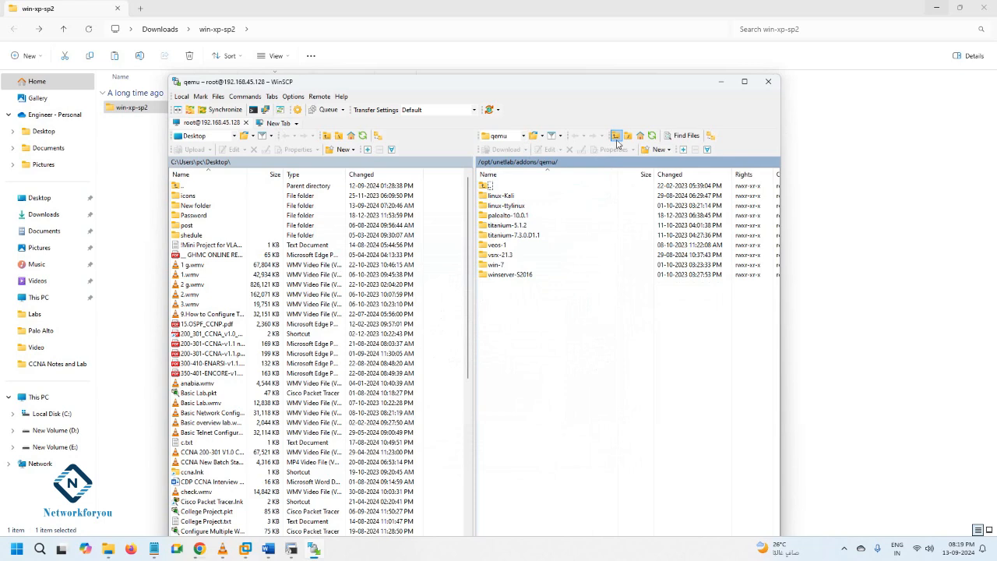
# Go up to the server's root directory and browse from there into /opt/unetlab/addons/qemu
pyautogui.click(615, 136)
pyautogui.click(615, 136)
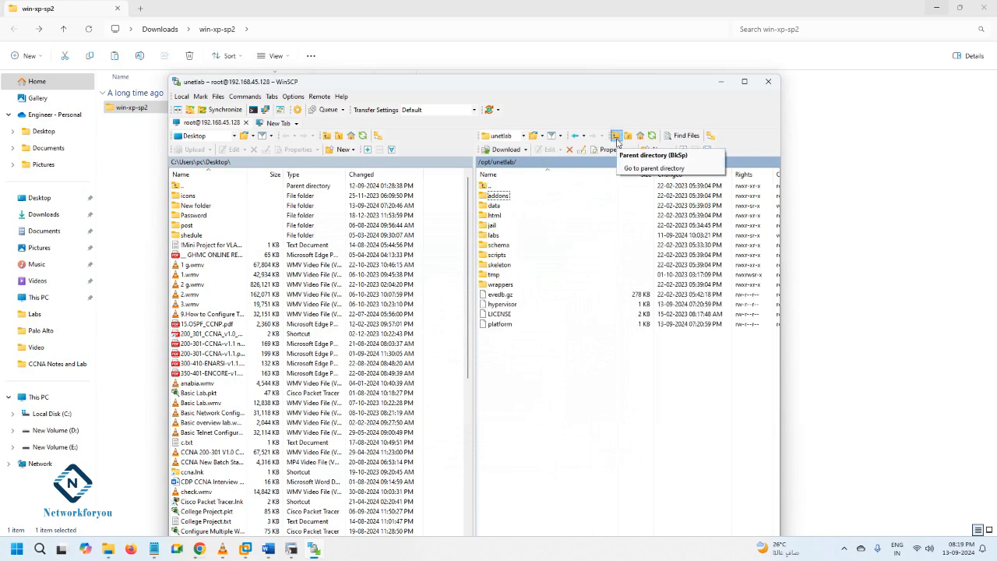
pyautogui.click(615, 136)
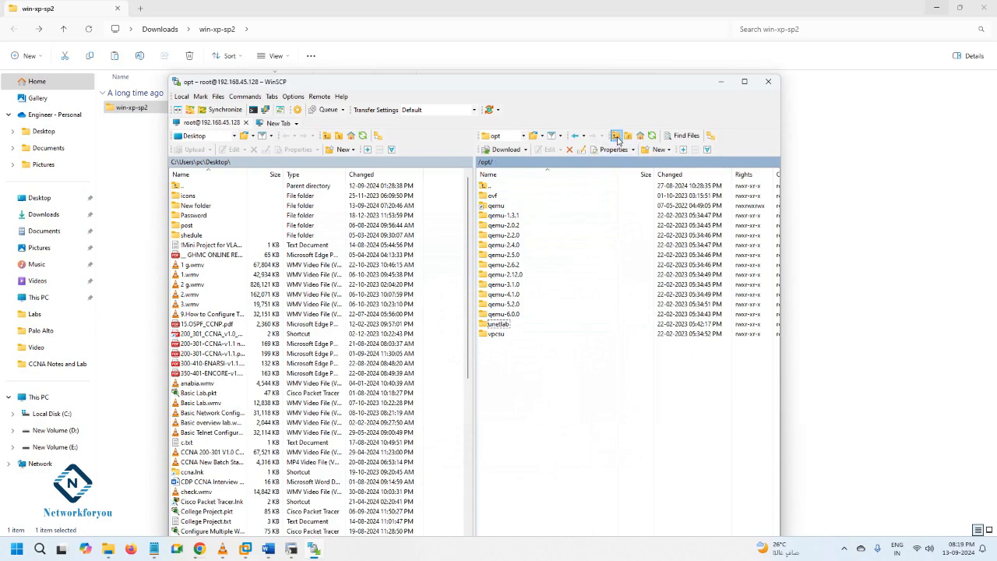
pyautogui.press('BackSpace')
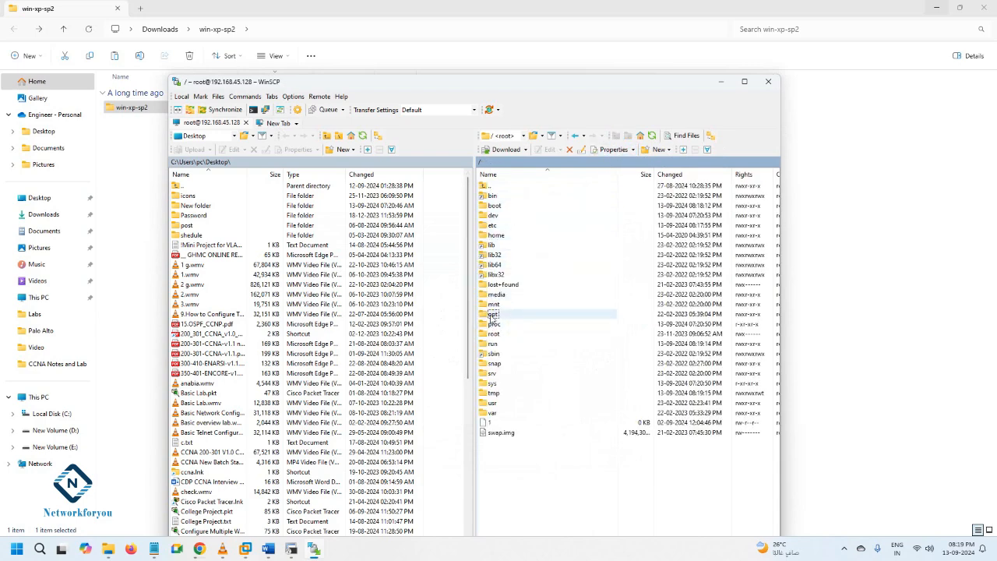
pyautogui.doubleClick(493, 315)
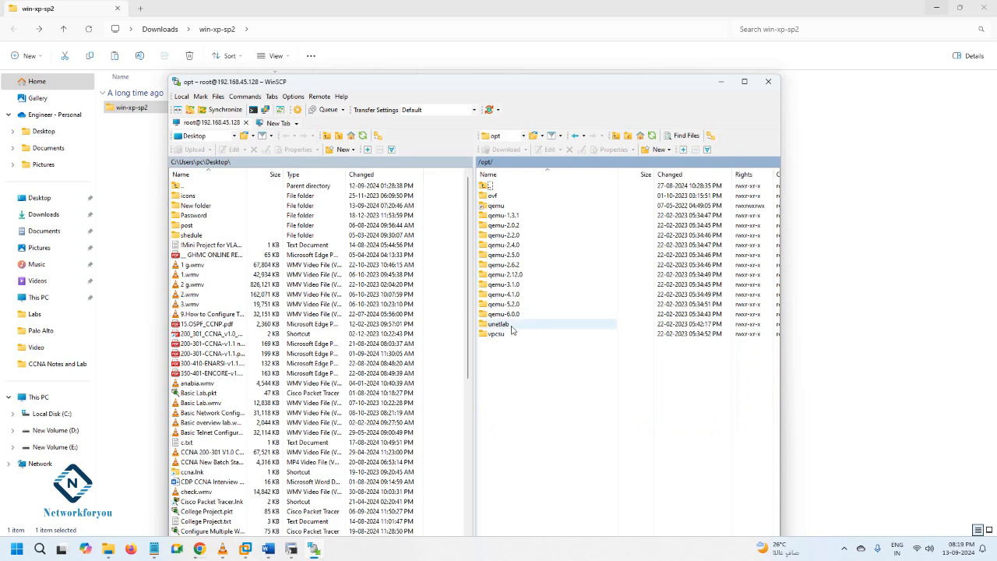
pyautogui.doubleClick(508, 327)
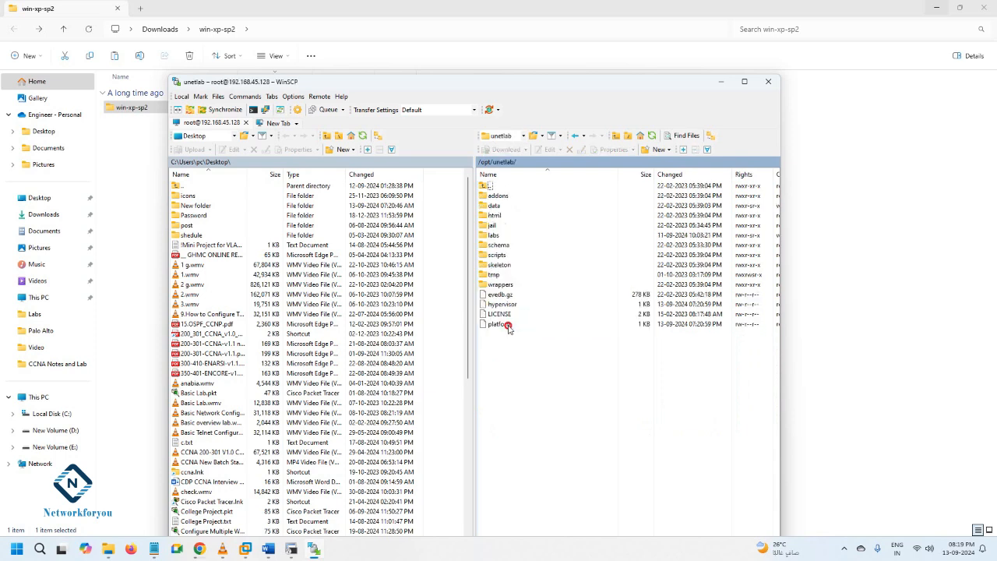
pyautogui.doubleClick(503, 196)
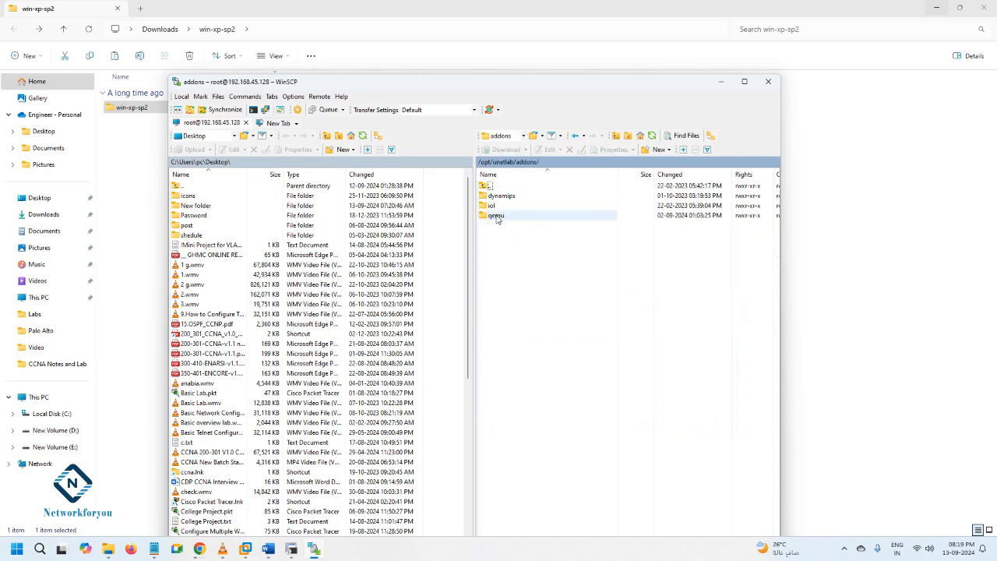
pyautogui.doubleClick(496, 216)
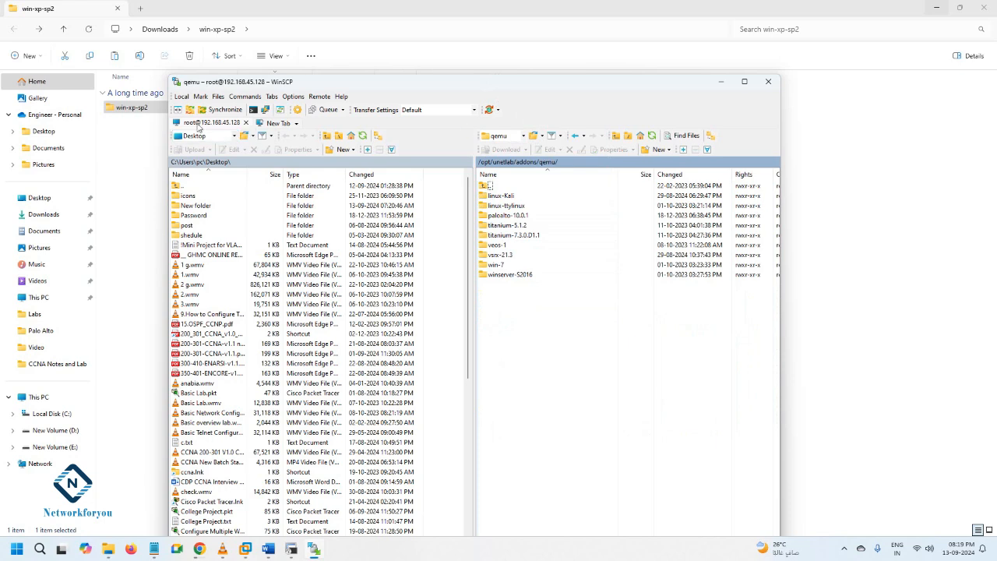
# Switch to File Explorer and look inside the inner win-xp-sp2 folder, returning to its parent folder
pyautogui.click(126, 114)
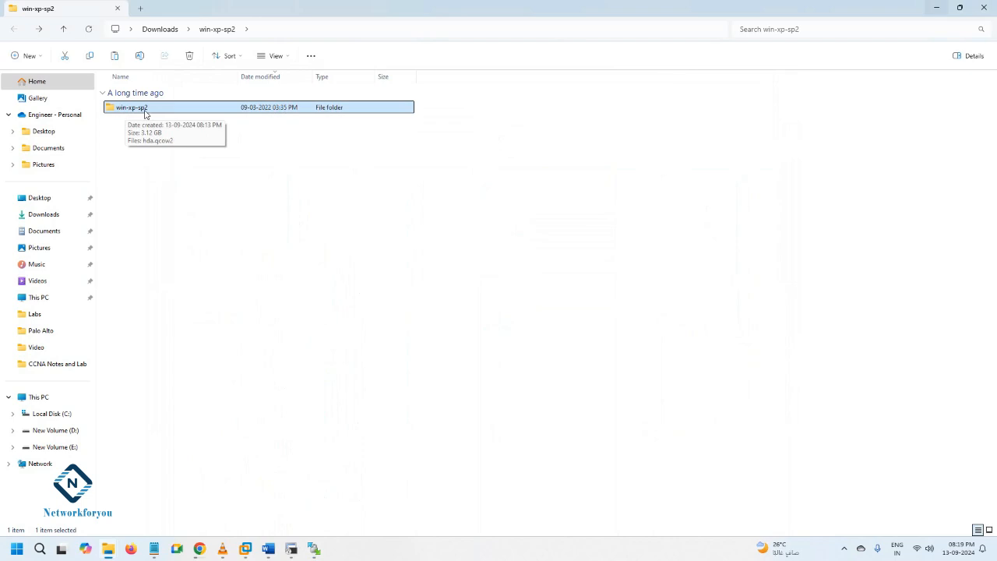
pyautogui.doubleClick(144, 109)
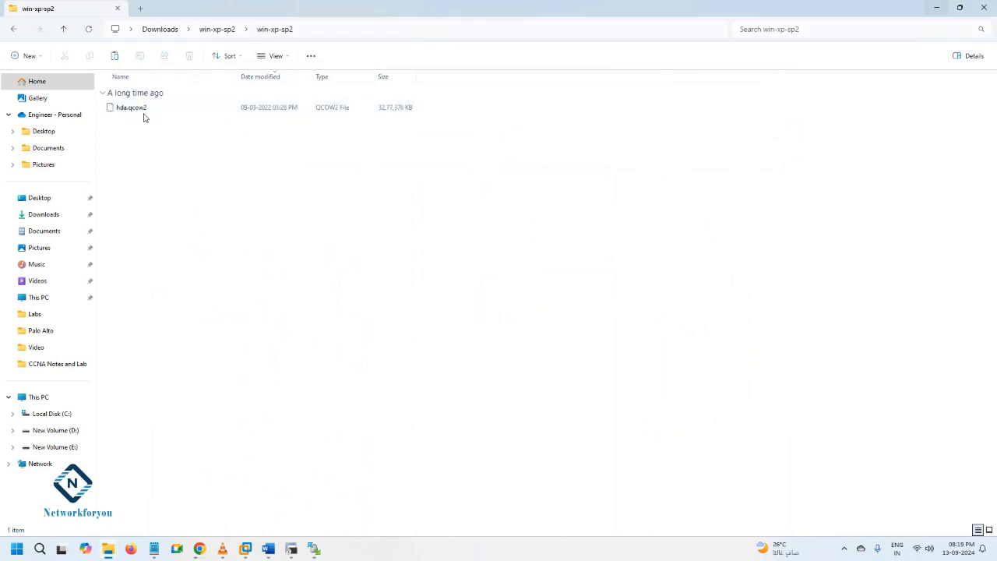
pyautogui.click(13, 29)
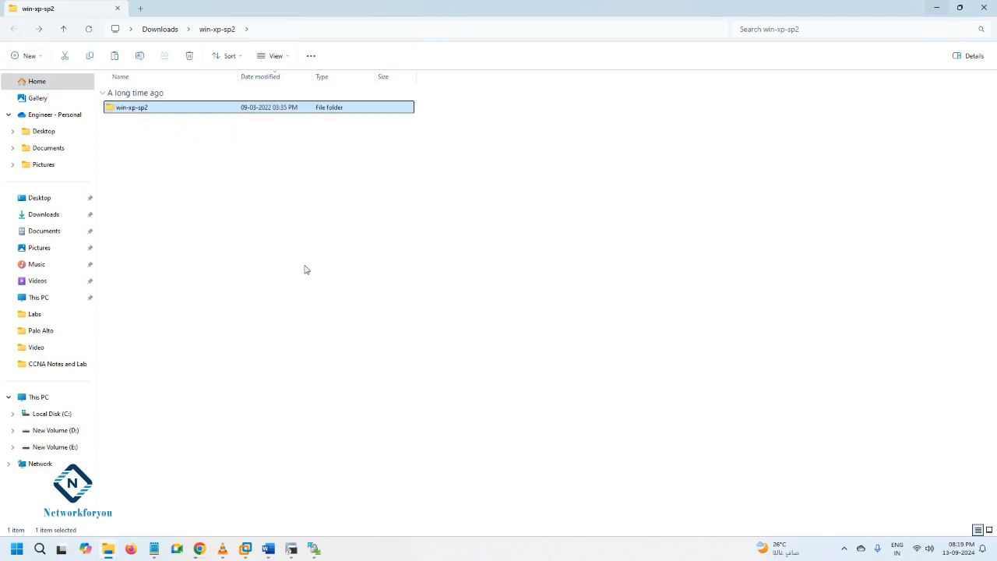
# Review the Qemu image namings page in Chrome and go to the next match for "win"
pyautogui.click(199, 548)
pyautogui.click(448, 16)
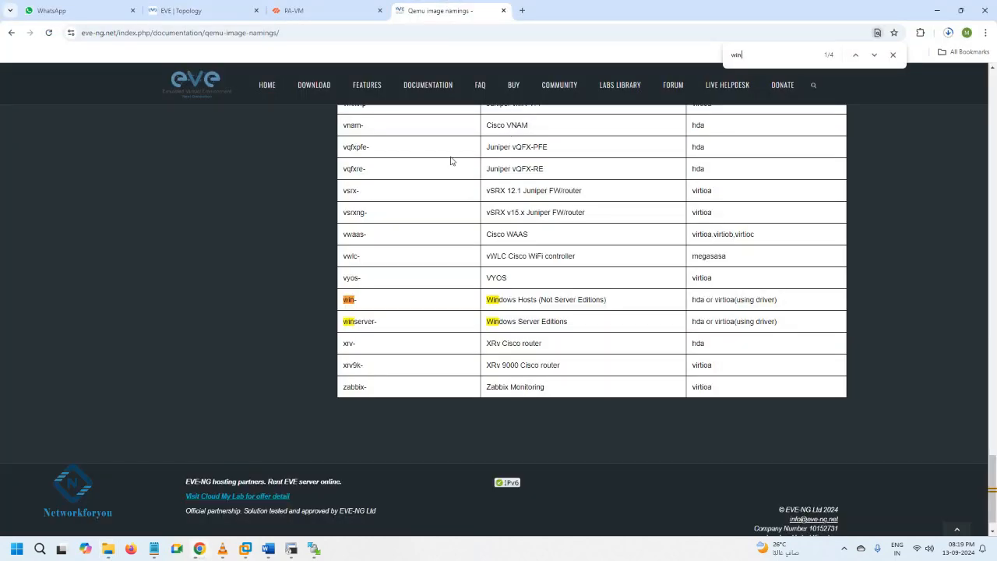
pyautogui.scroll(20, 432, 228)
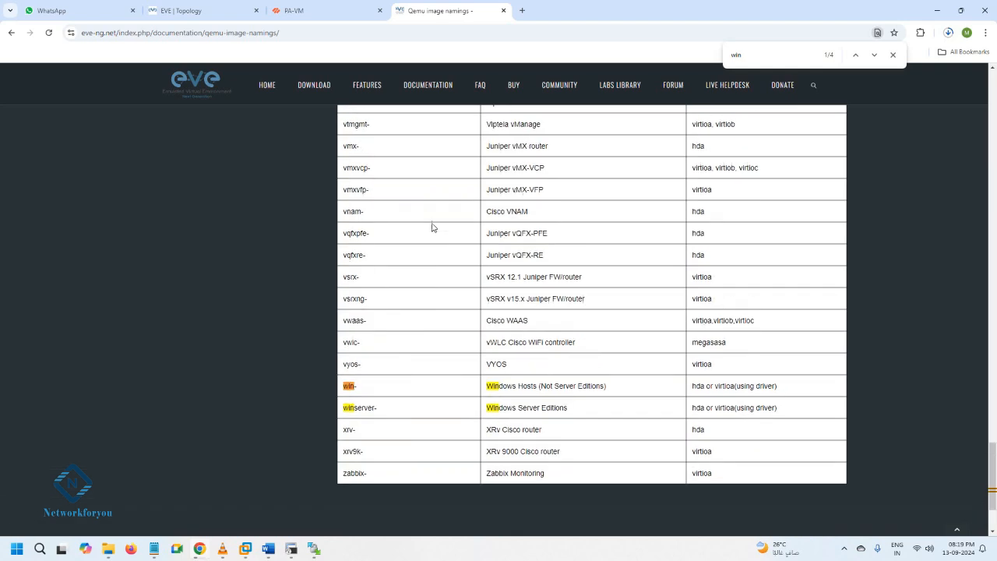
pyautogui.scroll(10, 434, 226)
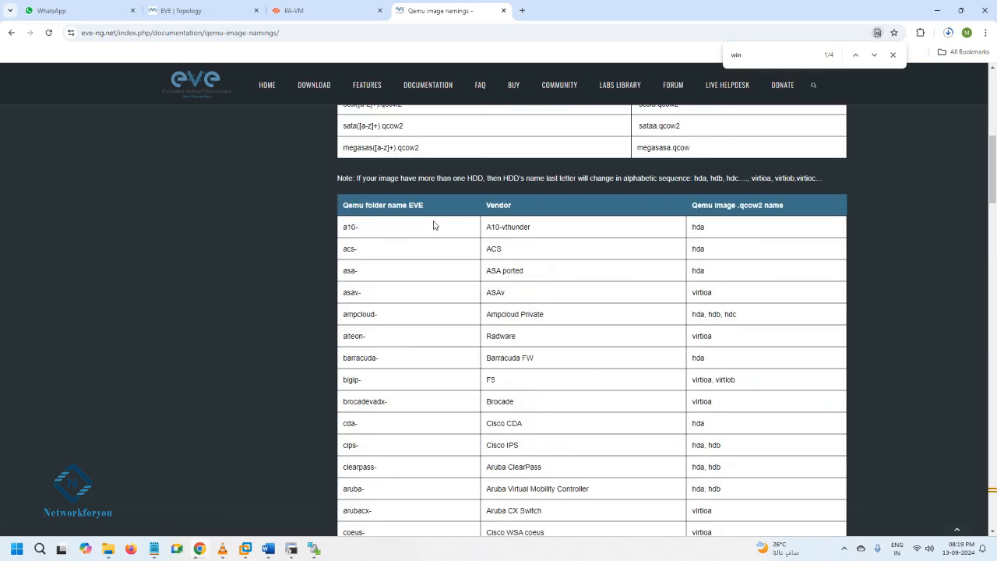
pyautogui.scroll(5, 423, 127)
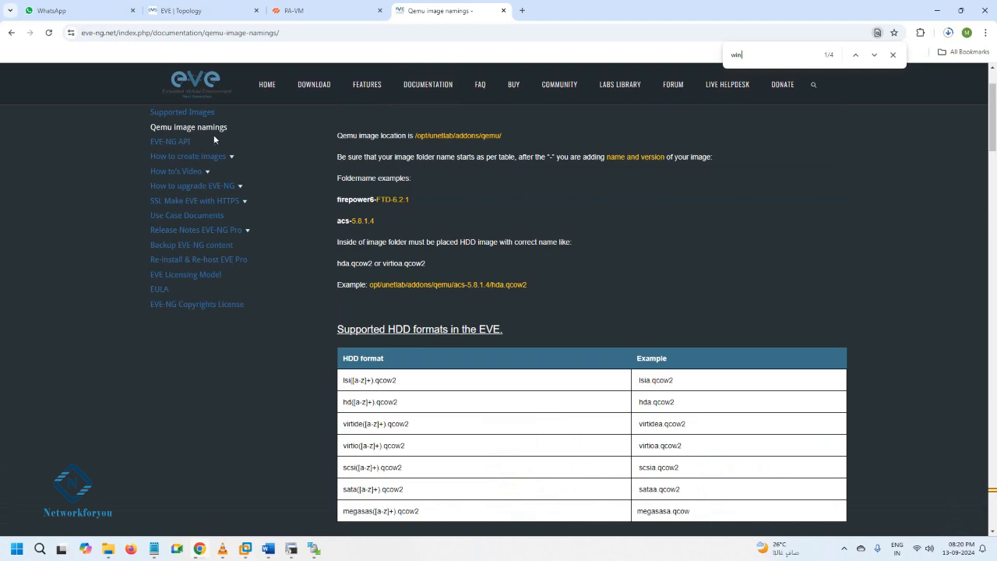
pyautogui.scroll(-3, 501, 374)
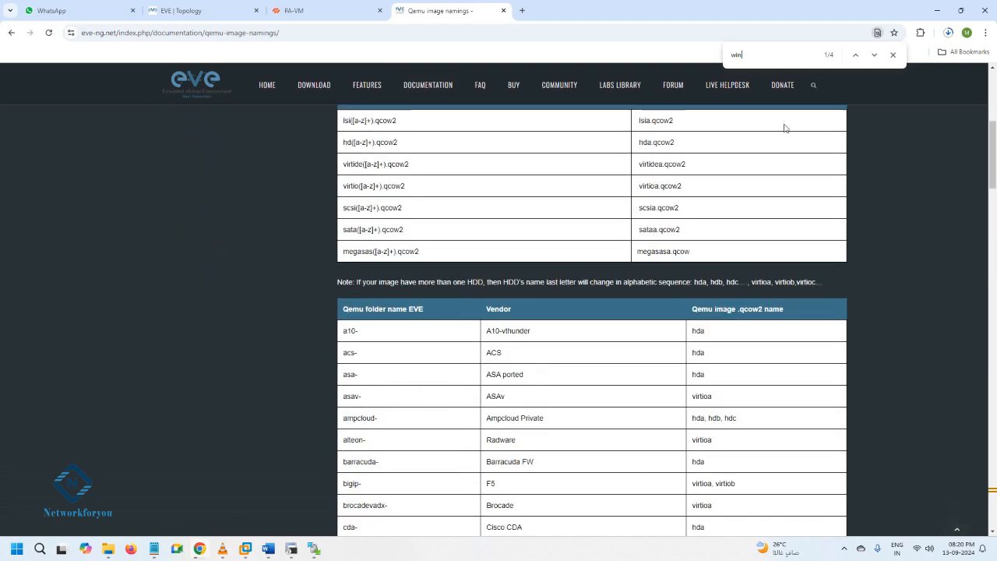
pyautogui.click(874, 55)
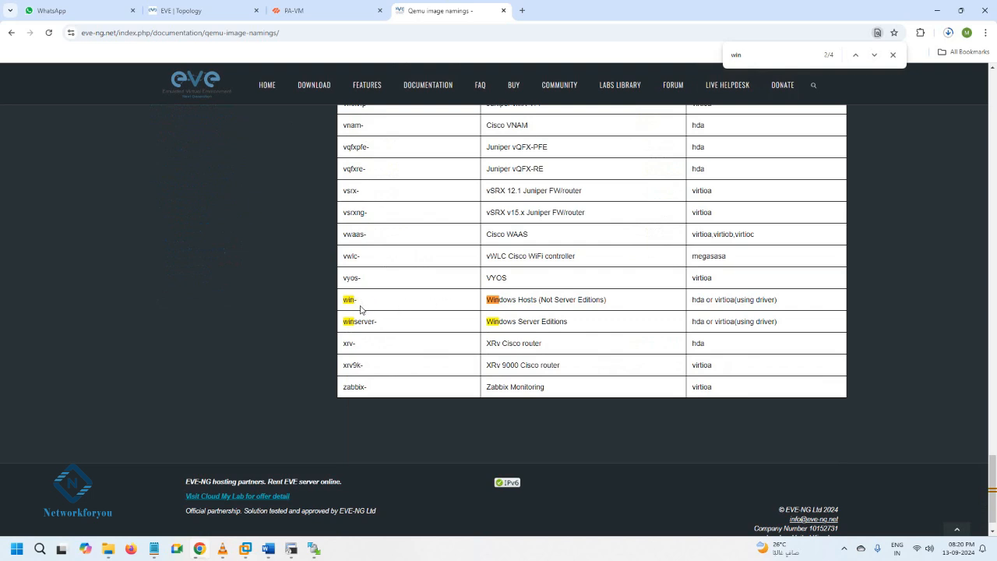
# Examine the folder prefixes and image file names listed for Windows Hosts and Windows Server Editions
pyautogui.moveTo(344, 299); pyautogui.dragTo(363, 306)
pyautogui.click(367, 304)
pyautogui.moveTo(344, 322); pyautogui.dragTo(380, 327)
pyautogui.click(380, 327)
pyautogui.moveTo(378, 323); pyautogui.dragTo(345, 323)
pyautogui.moveTo(691, 323); pyautogui.dragTo(780, 323)
pyautogui.moveTo(692, 300); pyautogui.dragTo(707, 300)
# Switch to File Explorer and check the image file name inside the inner win-xp-sp2 folder
pyautogui.moveTo(108, 549)
pyautogui.click(175, 461)
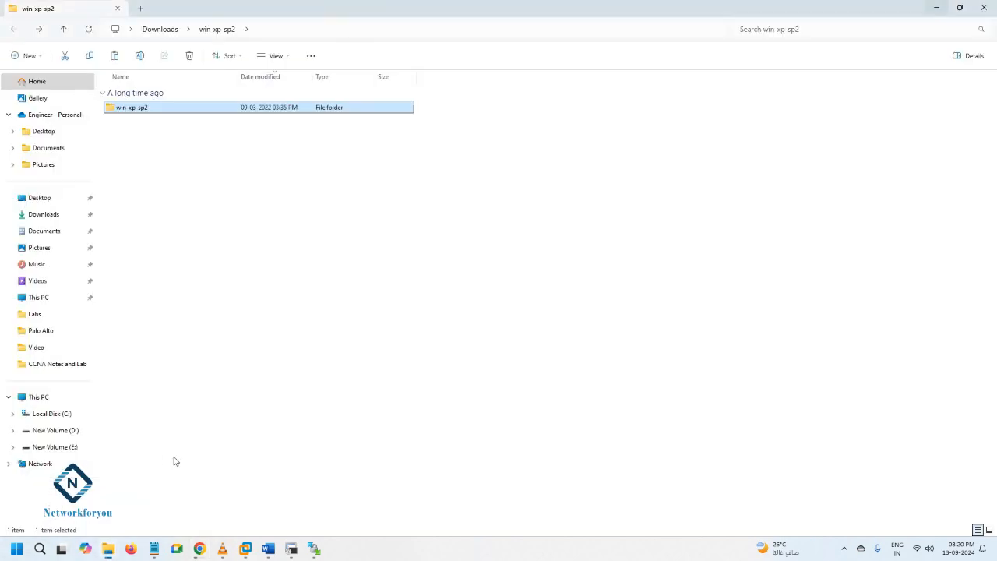
pyautogui.doubleClick(141, 108)
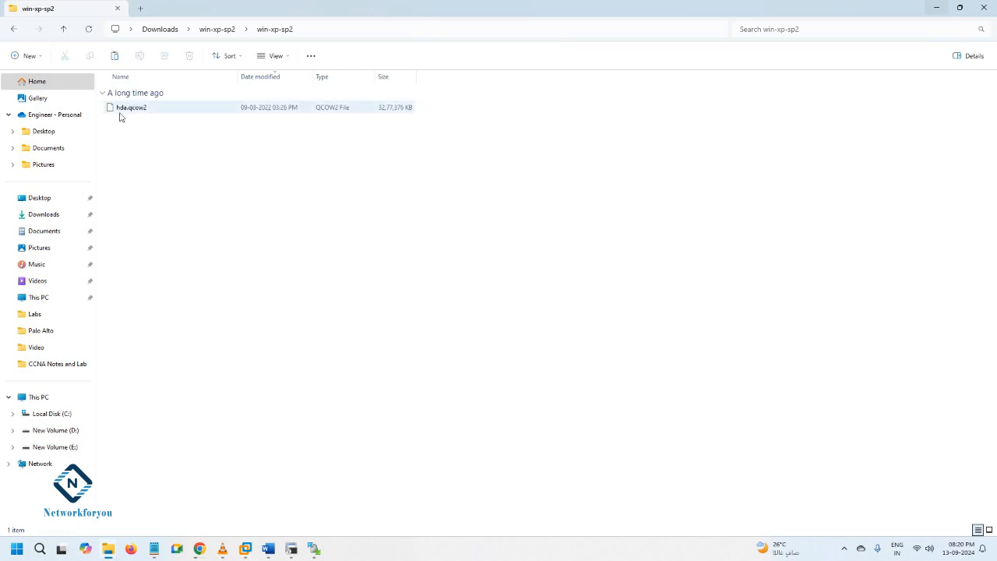
pyautogui.click(14, 29)
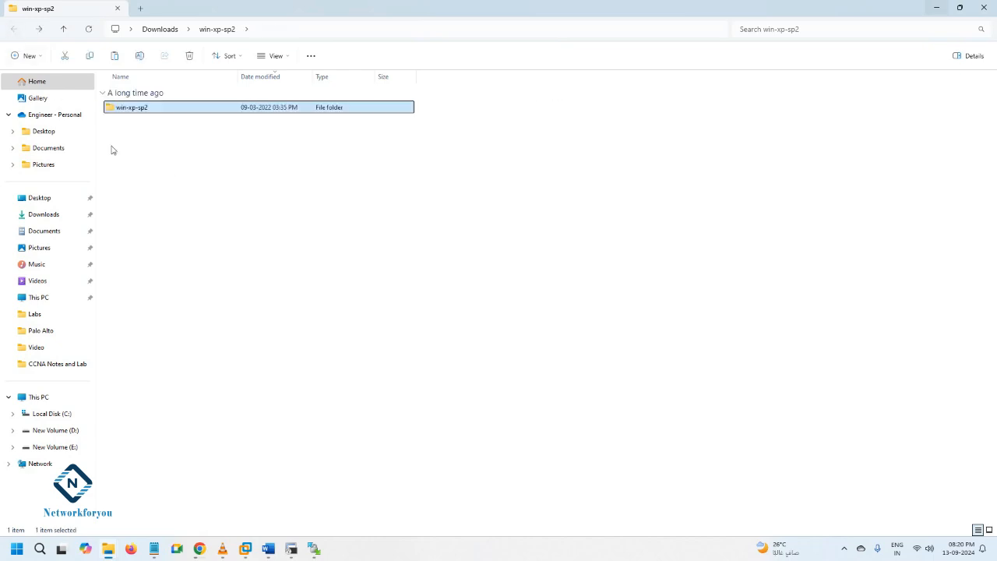
# Highlight the win- prefix on the namings page in Chrome and compare it with the local win-xp-sp2 folder in File Explorer
pyautogui.click(200, 549)
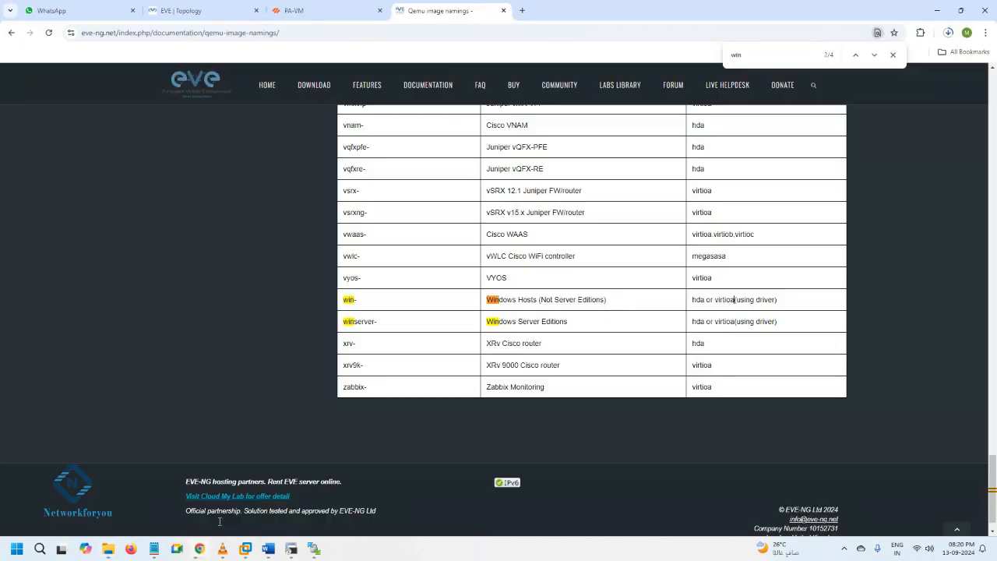
pyautogui.moveTo(341, 300); pyautogui.dragTo(356, 302)
pyautogui.click(211, 548)
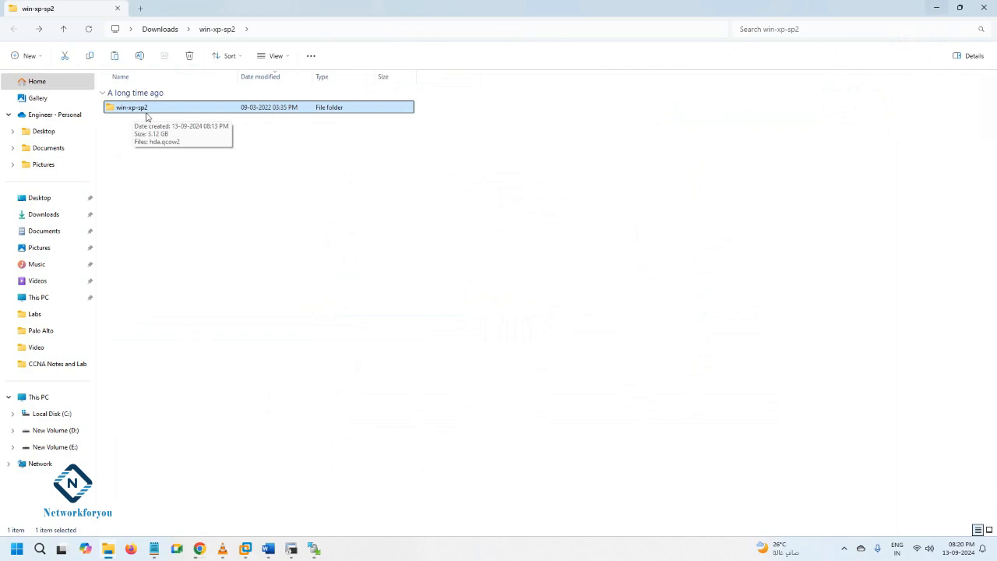
pyautogui.doubleClick(132, 110)
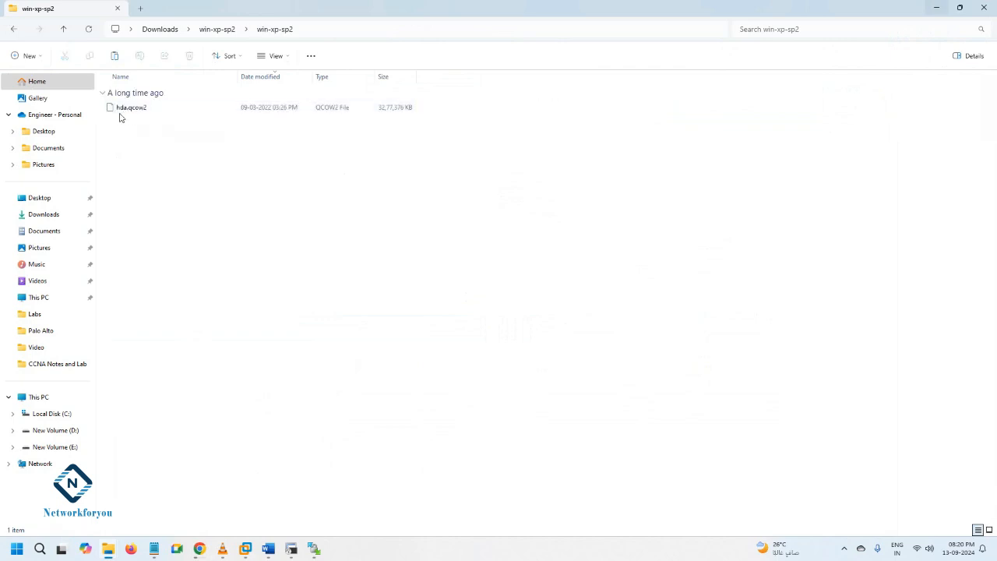
# Compare the image name listed for Windows Hosts in Chrome with the file in win-xp-sp2, and return to WinSCP
pyautogui.click(200, 549)
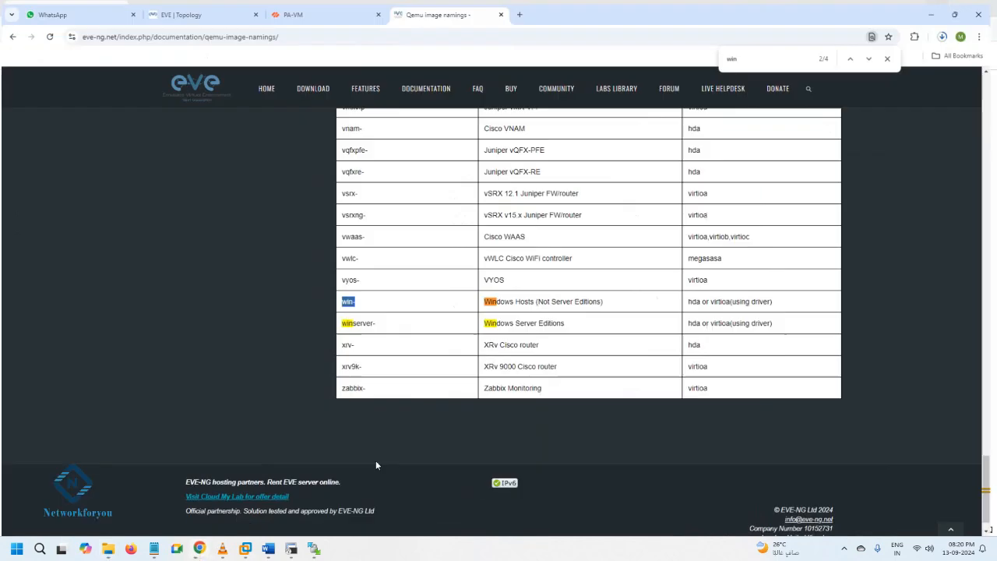
pyautogui.moveTo(784, 300); pyautogui.dragTo(684, 303)
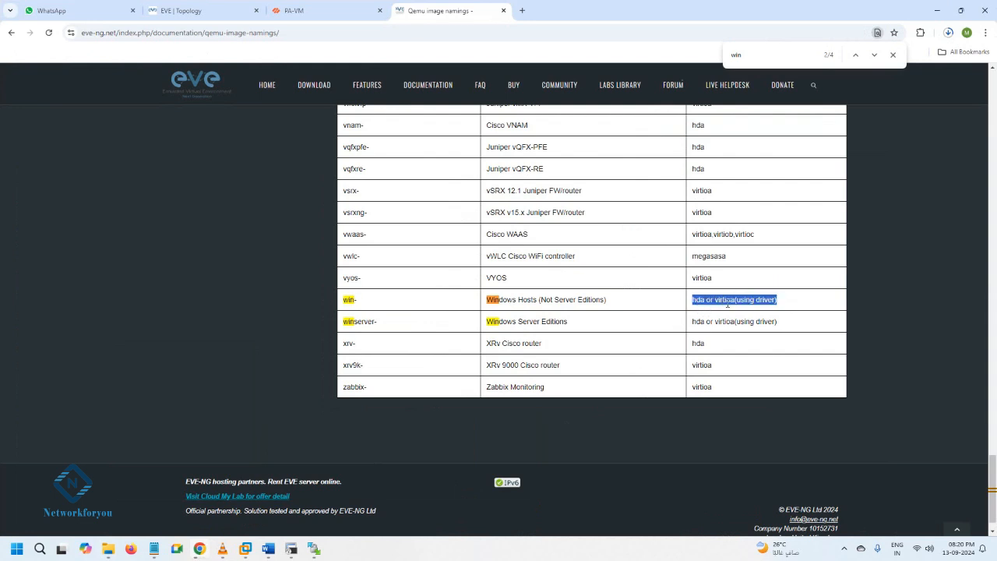
pyautogui.click(205, 551)
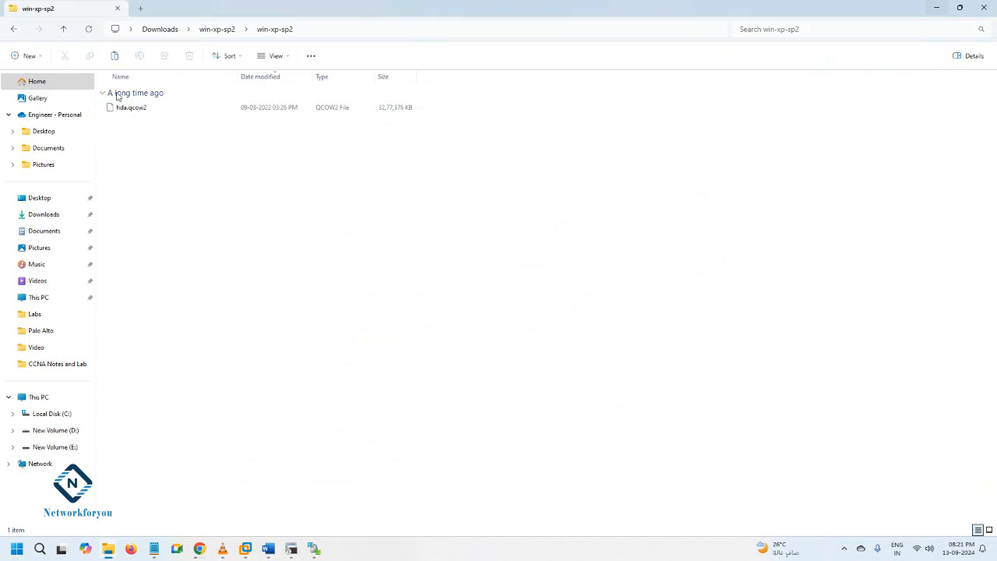
pyautogui.click(12, 29)
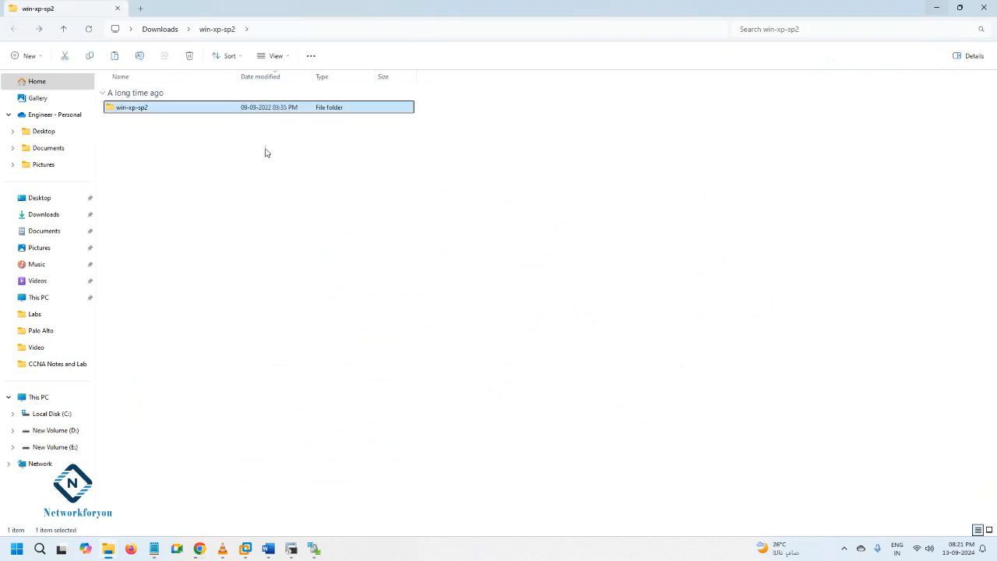
pyautogui.click(314, 549)
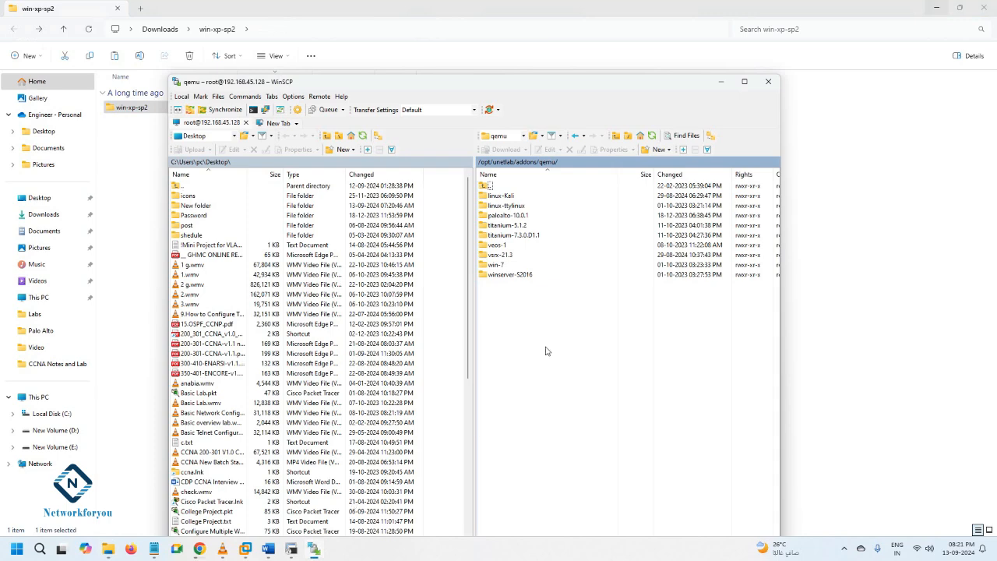
# Upload the local win-xp-sp2 folder from File Explorer into /opt/unetlab/addons/qemu in WinSCP, and minimize WinSCP
pyautogui.moveTo(389, 83); pyautogui.dragTo(499, 109)
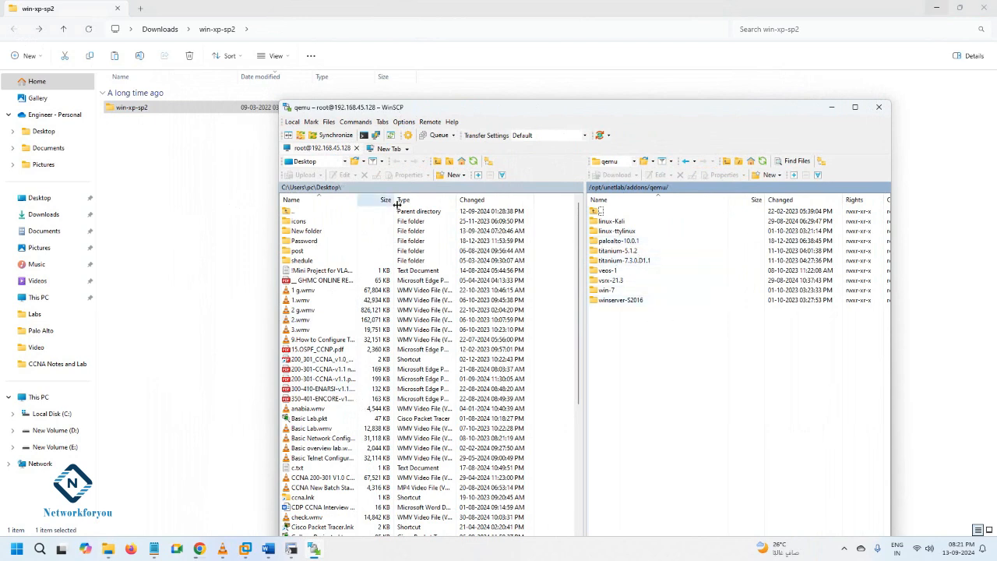
pyautogui.moveTo(161, 114); pyautogui.dragTo(695, 408)
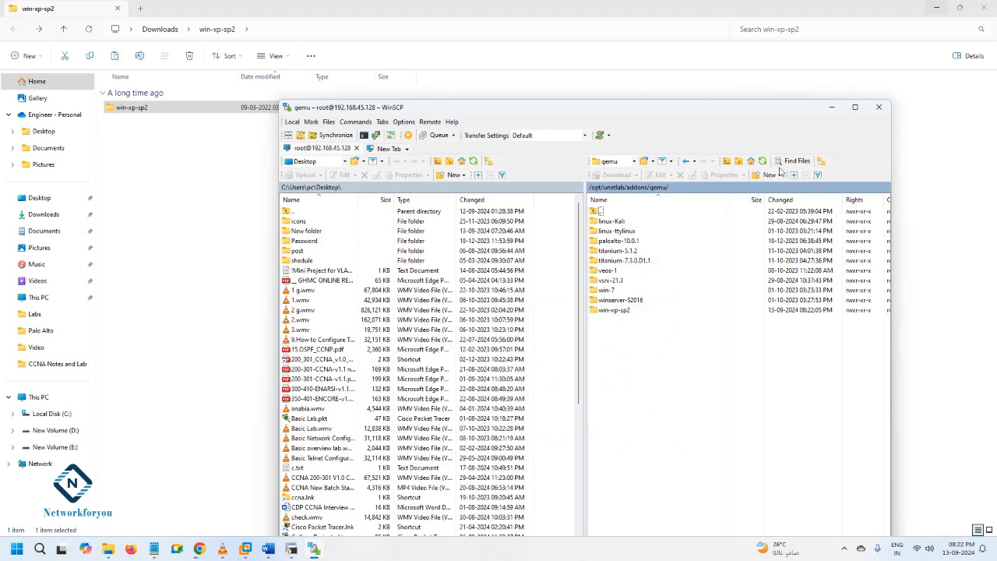
pyautogui.click(832, 107)
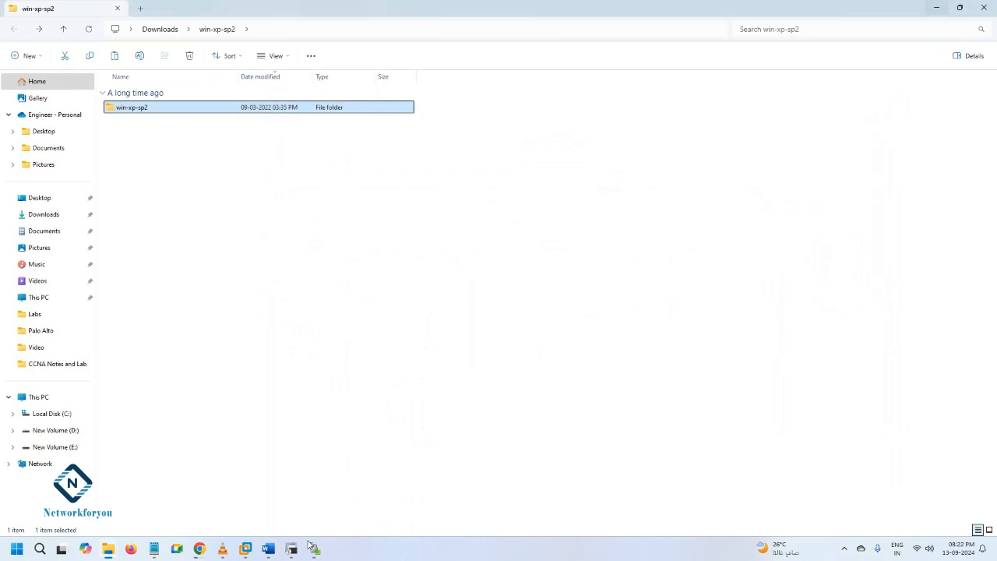
# Switch to VMware Workstation and log in to the EVE virtual machine's console as root with the account password
pyautogui.click(244, 550)
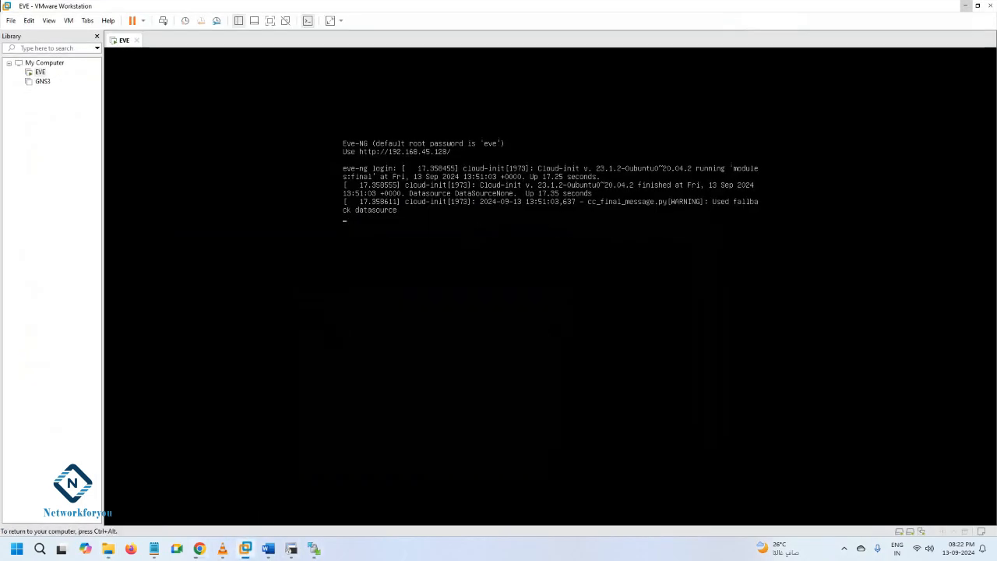
pyautogui.press('Return')
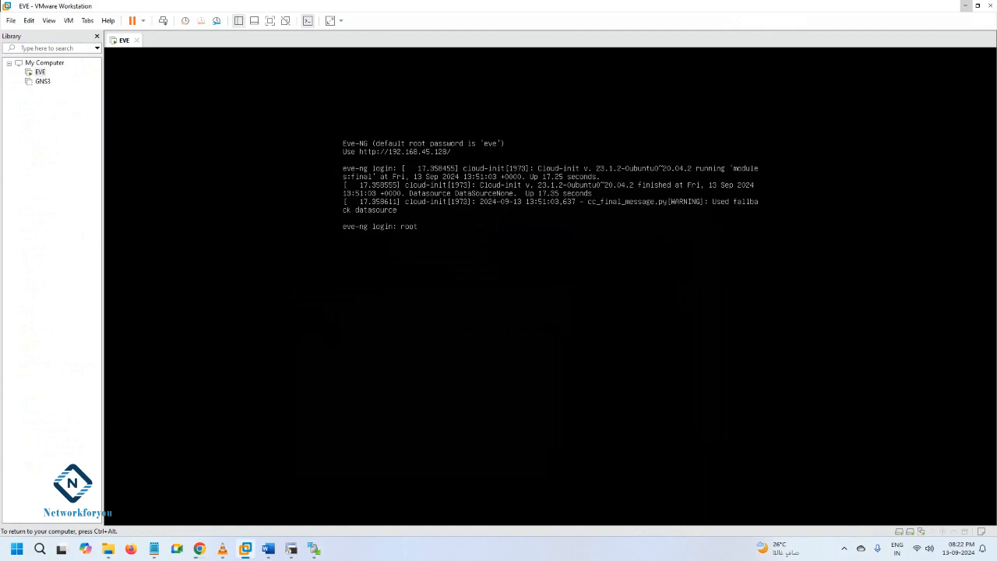
pyautogui.write('root')
pyautogui.press('Return')
pyautogui.write('eve')
pyautogui.press('Return')
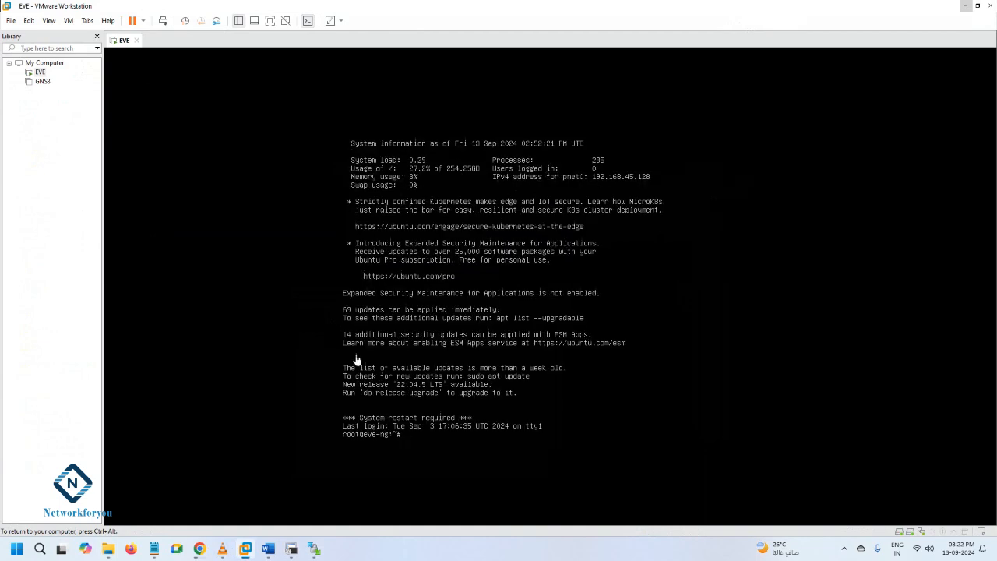
# Switch to Chrome and open the Documentation page of the EVE-NG website
pyautogui.click(199, 548)
pyautogui.scroll(3, 394, 152)
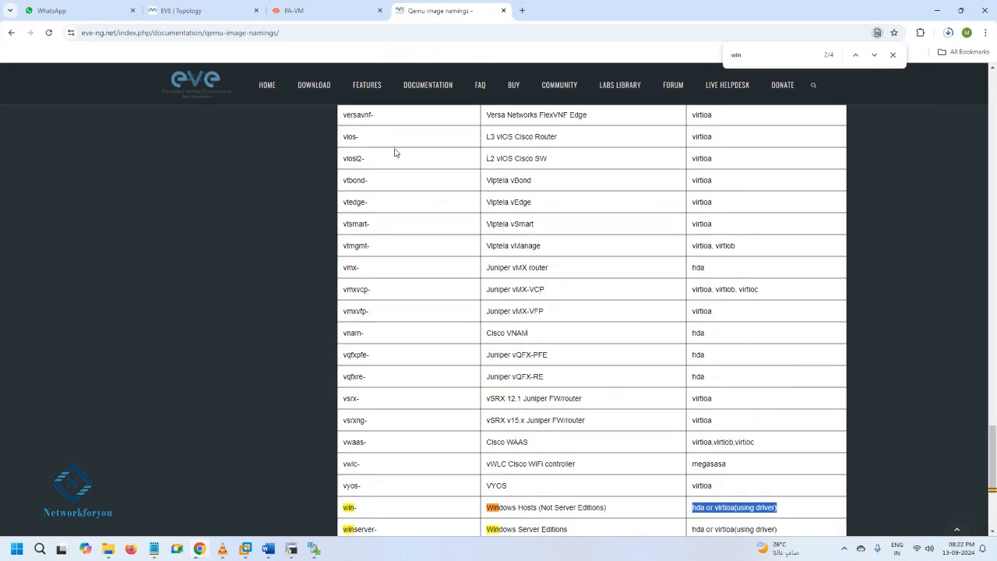
pyautogui.scroll(20, 394, 153)
pyautogui.click(427, 88)
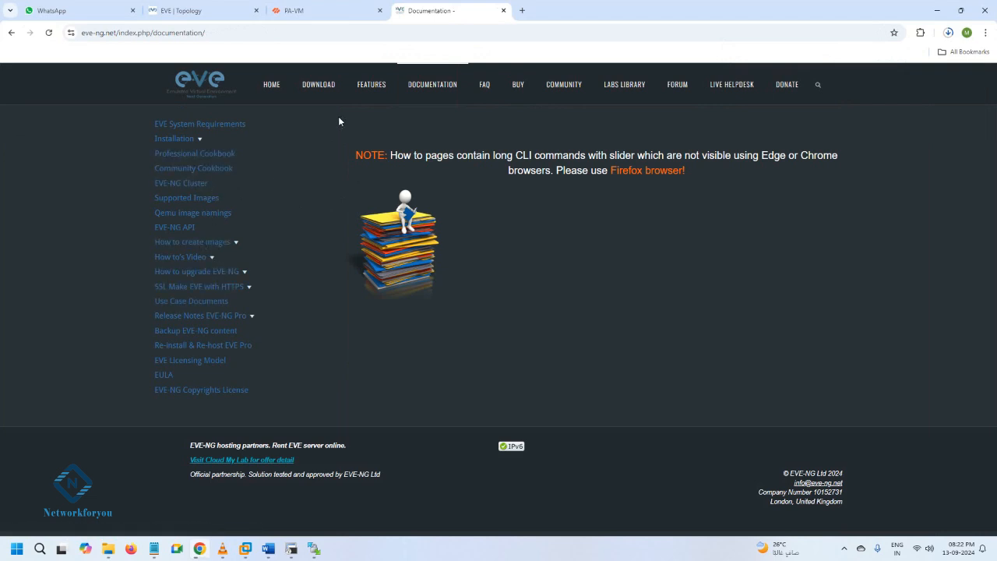
# Search Google for "eve ng permissions command" in a new tab and copy /opt/unetlab/wrappers/unl_wrapper -a fixpermissions from the results
pyautogui.click(522, 10)
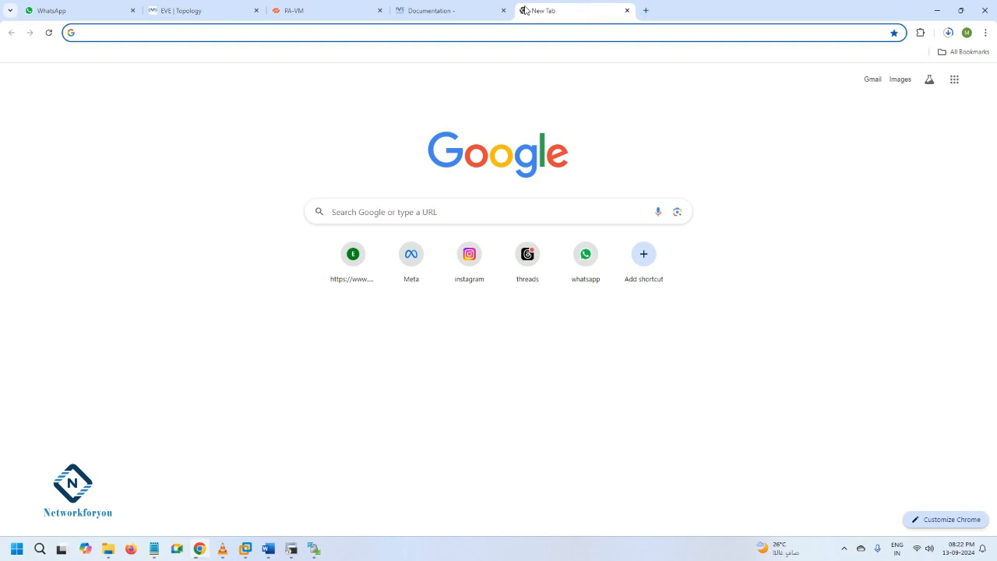
pyautogui.write('eve')
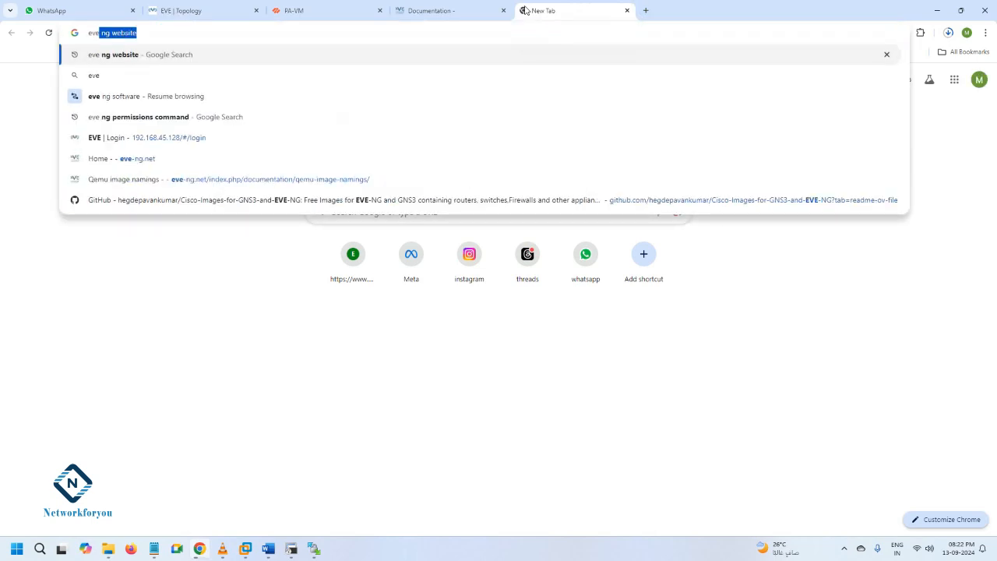
pyautogui.write(' ng per')
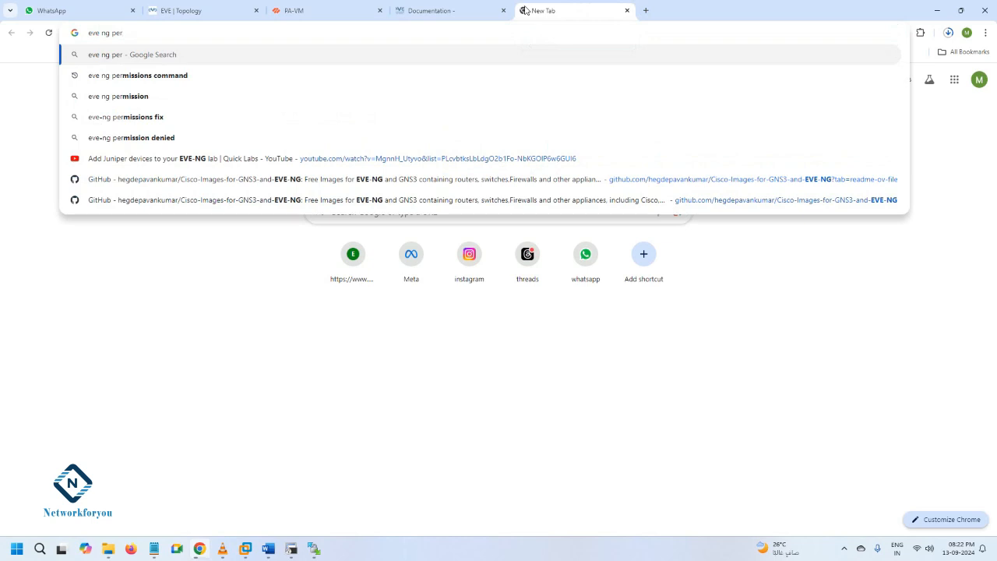
pyautogui.press('Down')
pyautogui.press('Return')
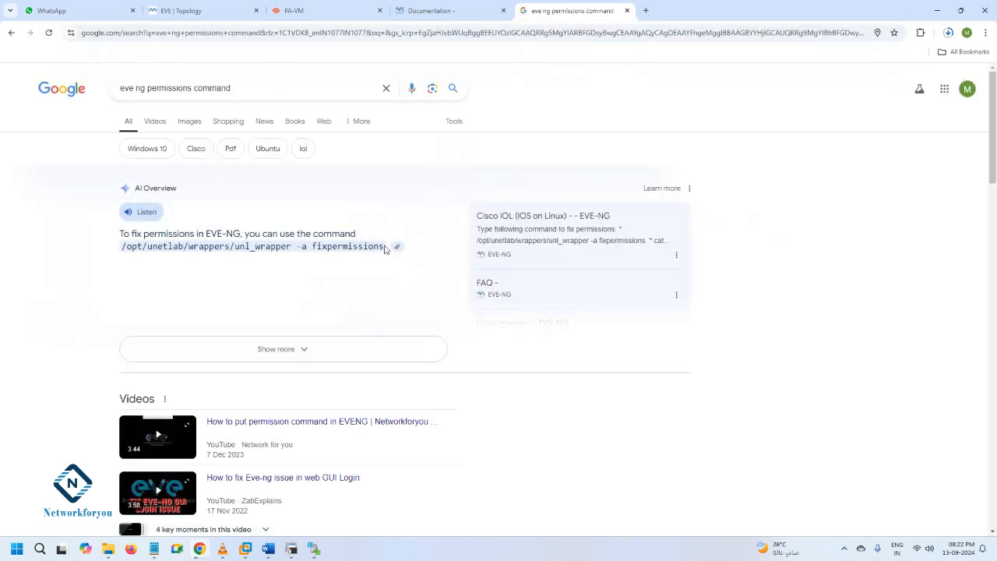
pyautogui.moveTo(385, 249); pyautogui.dragTo(118, 255)
pyautogui.hotkey('ctrl', 'c')
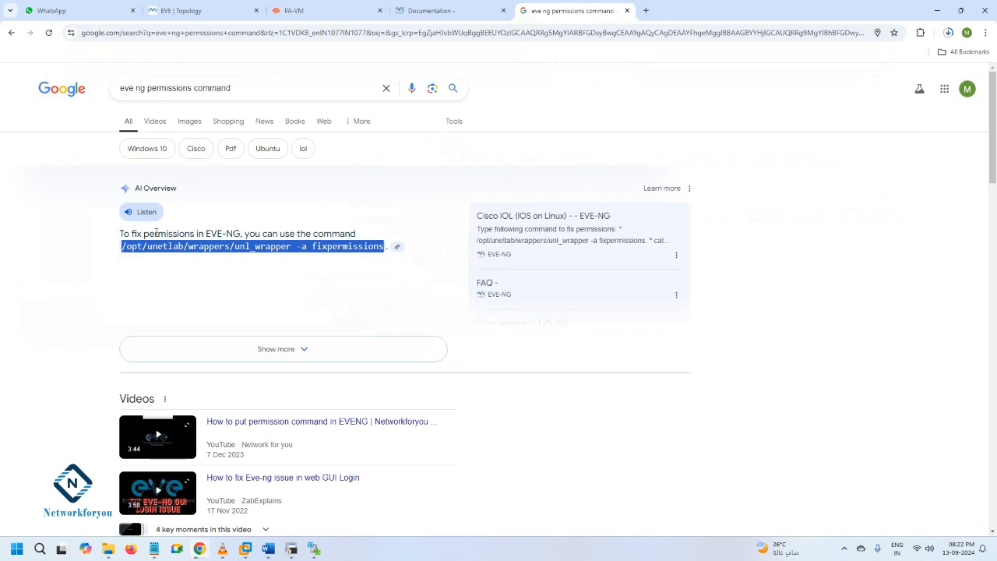
# Run the copied /opt/unetlab/wrappers/unl_wrapper -a fixpermissions command in the EVE console in VMware Workstation
pyautogui.click(935, 6)
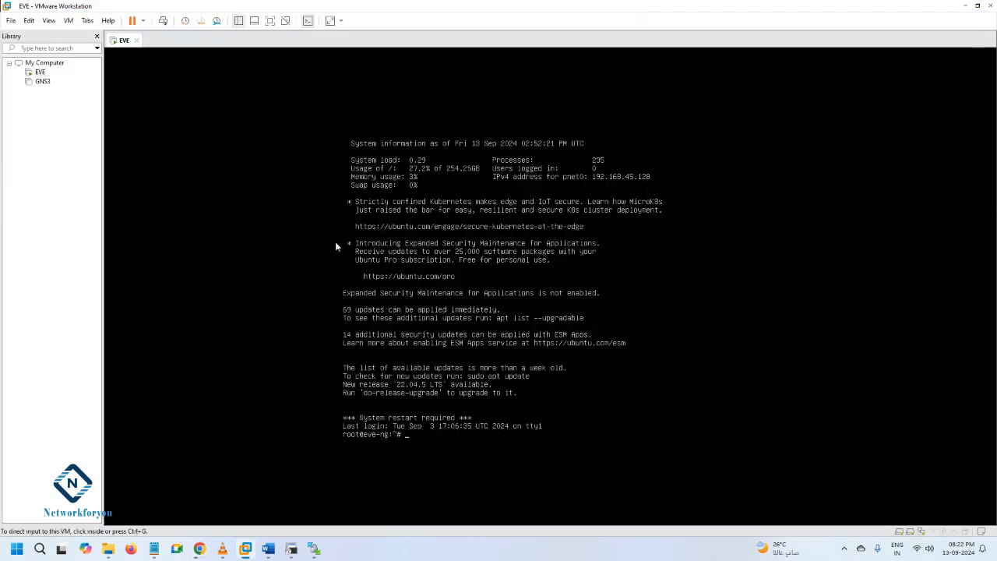
pyautogui.click(29, 20)
pyautogui.click(47, 59)
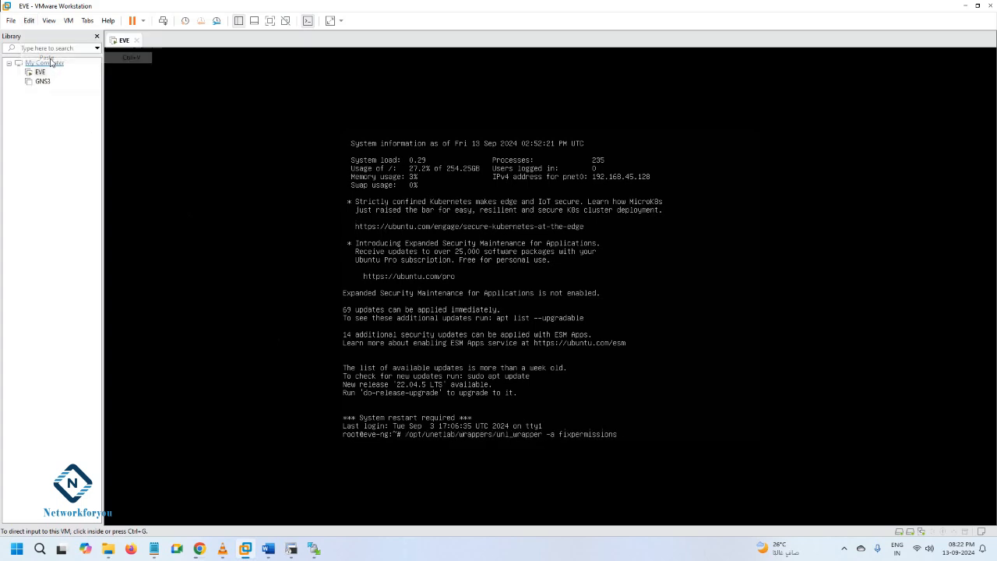
pyautogui.press('Return')
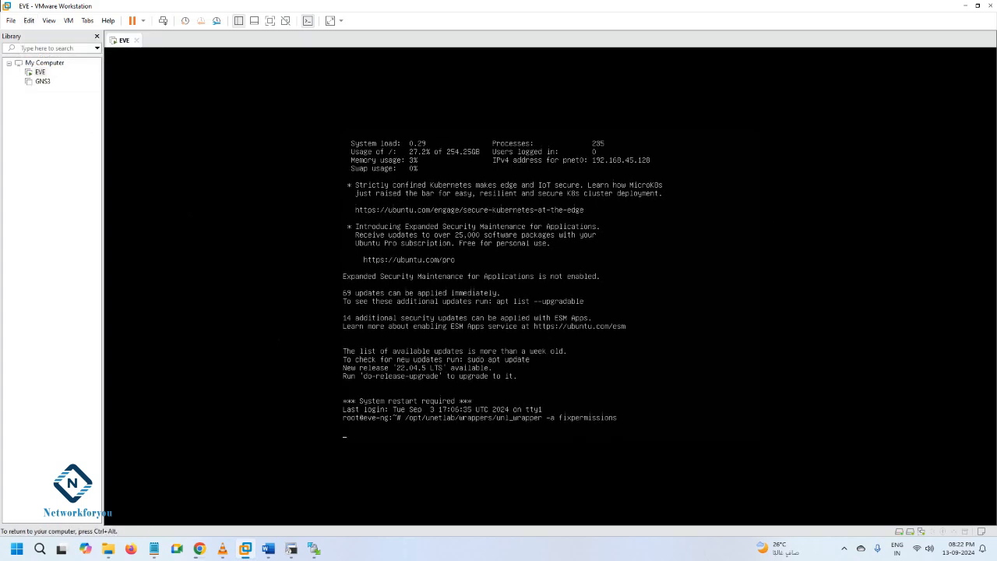
pyautogui.hotkey('ctrl', 'alt')
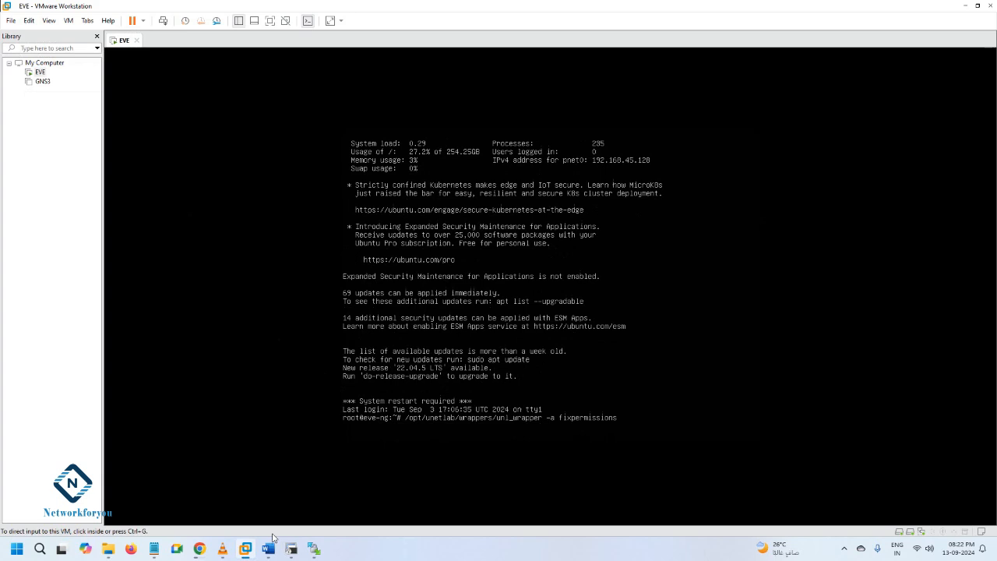
# Return to the permissions search results in Chrome and browse the EVE-NG FAQ page found there
pyautogui.click(199, 549)
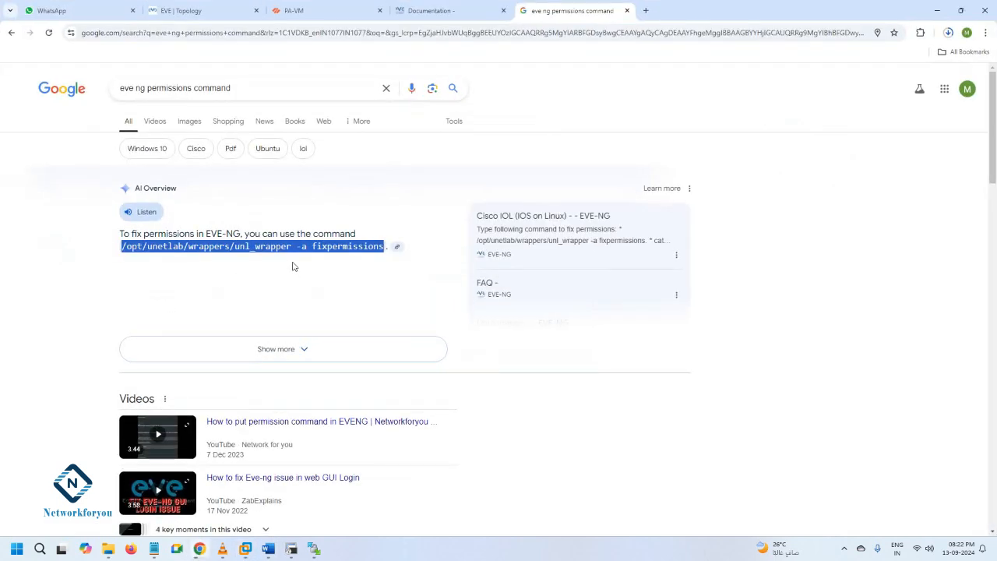
pyautogui.scroll(-5, 289, 262)
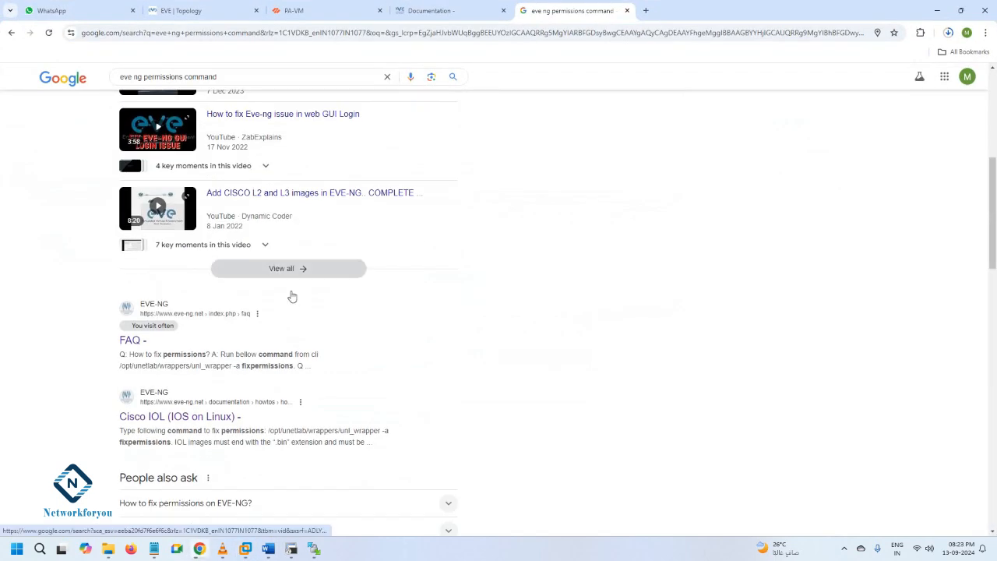
pyautogui.click(123, 341)
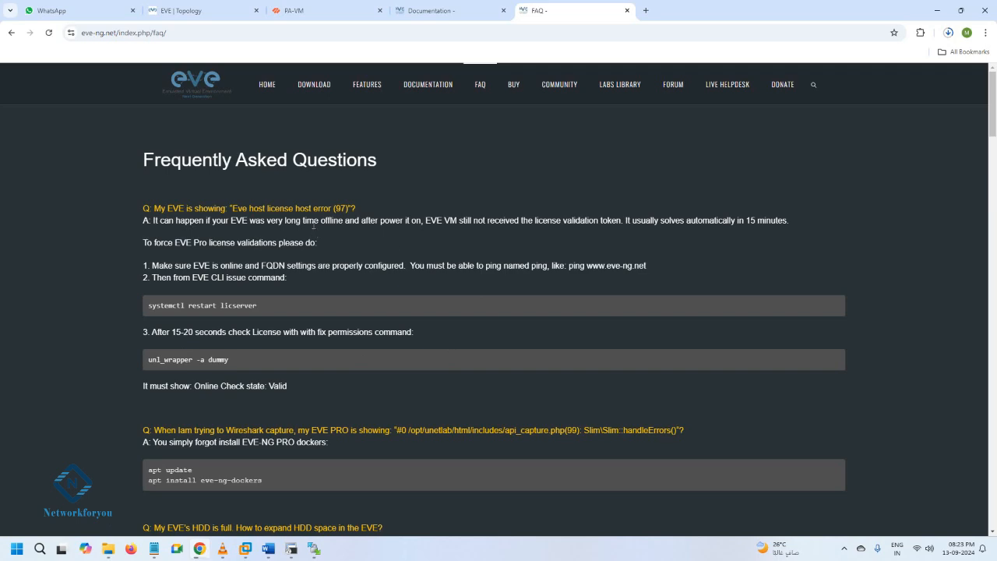
pyautogui.scroll(-5, 314, 225)
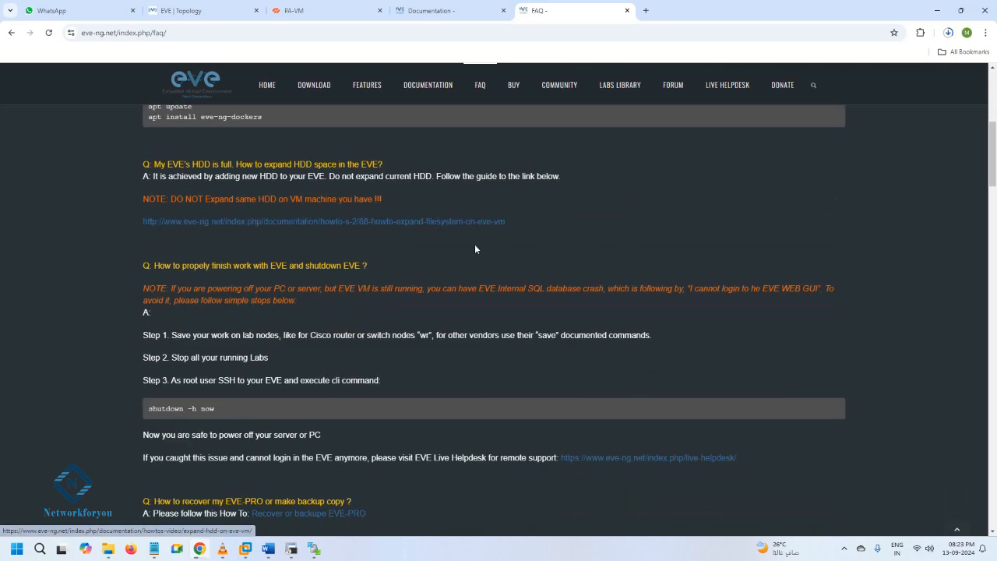
pyautogui.scroll(-2, 514, 250)
pyautogui.scroll(-1, 514, 246)
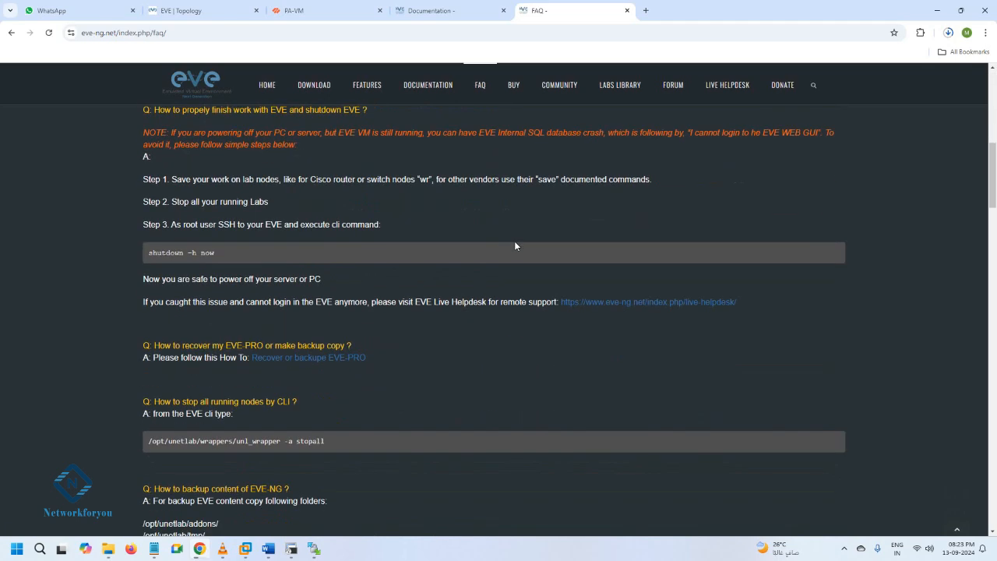
# Find "perm" on the FAQ page and highlight the command under "How to fix permissions?"
pyautogui.hotkey('ctrl', 'f')
pyautogui.write('win')
pyautogui.write('per')
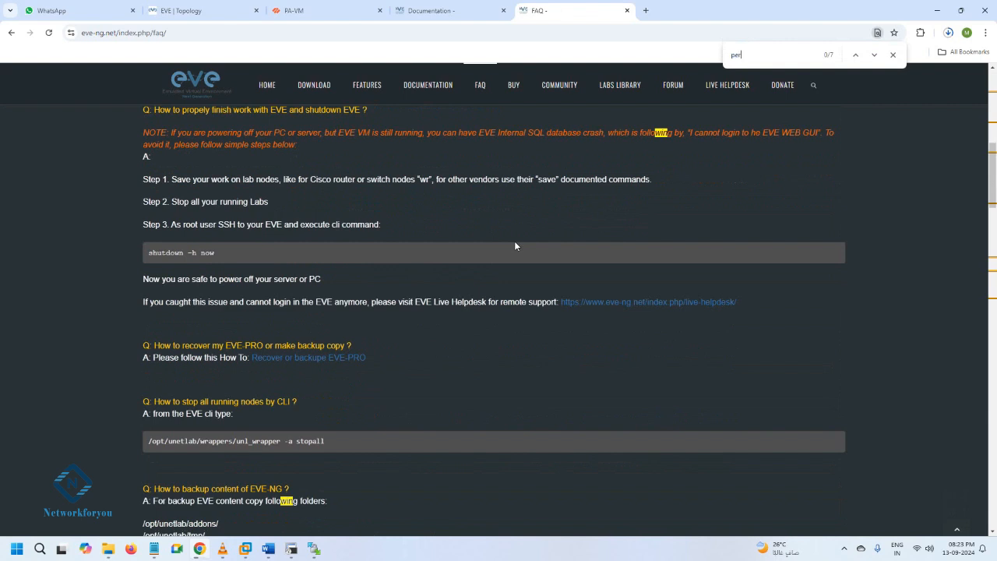
pyautogui.write('sm')
pyautogui.press('BackSpace')
pyautogui.press('BackSpace')
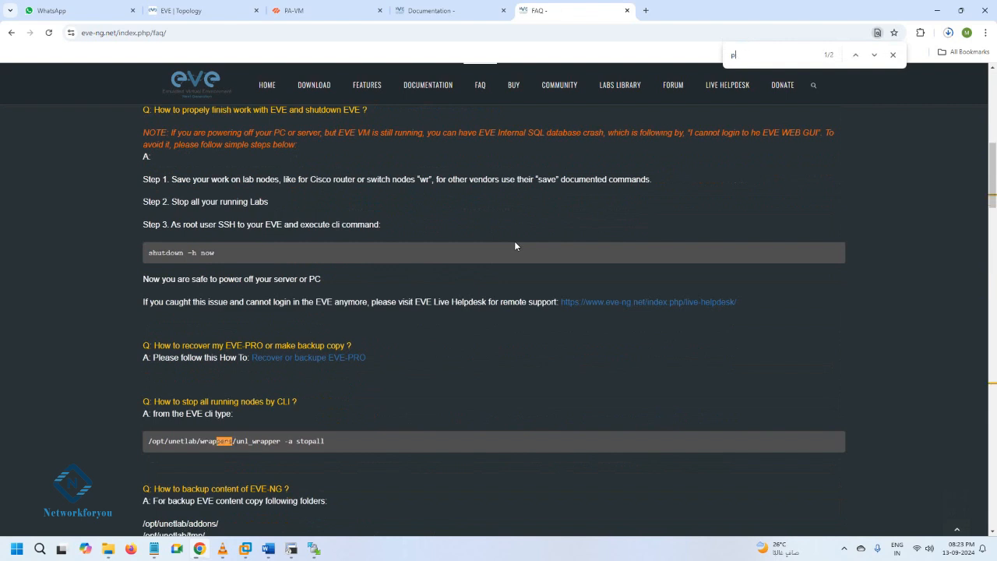
pyautogui.press('BackSpace')
pyautogui.write('p')
pyautogui.press('BackSpace')
pyautogui.write('e')
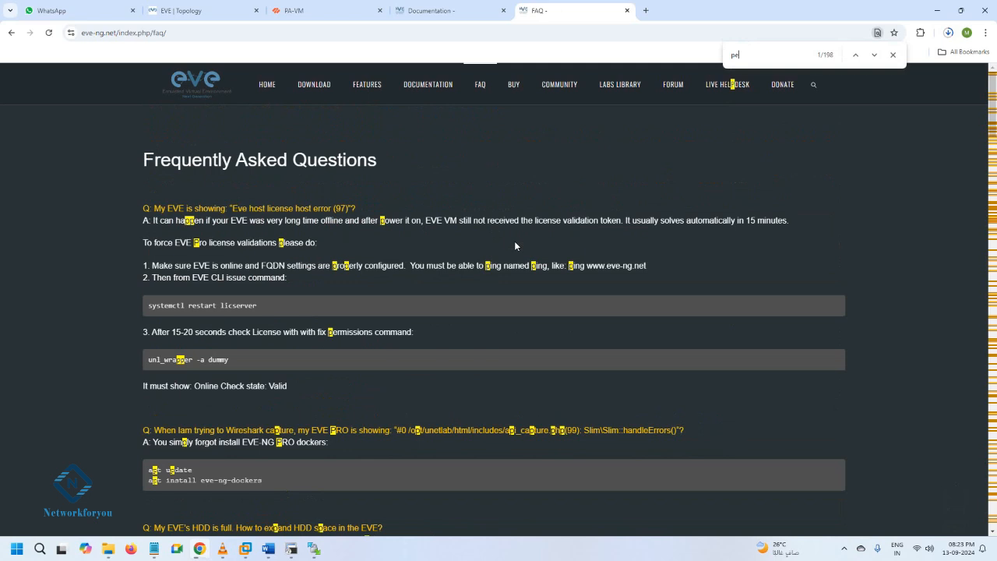
pyautogui.write('rm')
pyautogui.press('Return')
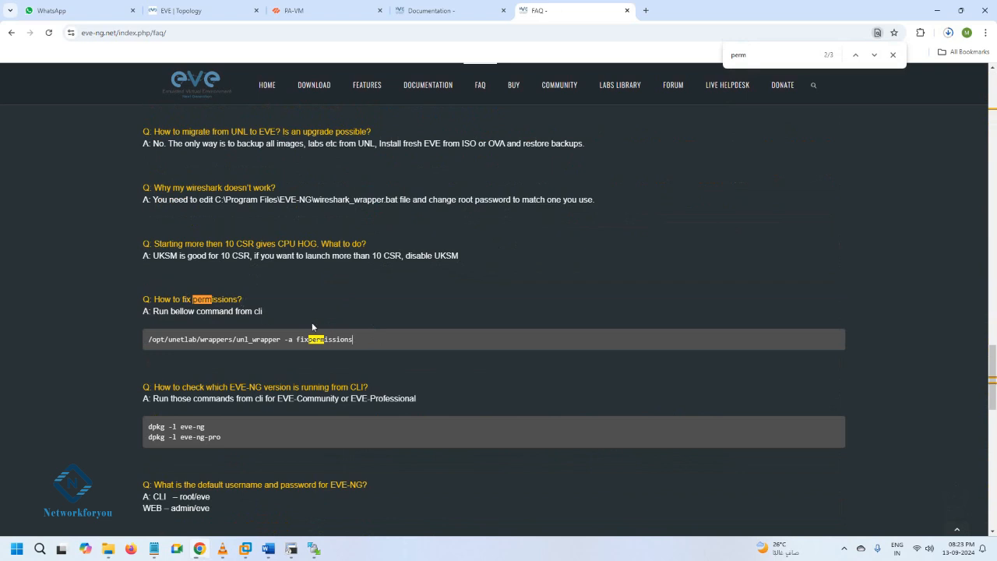
pyautogui.moveTo(357, 337); pyautogui.dragTo(148, 340)
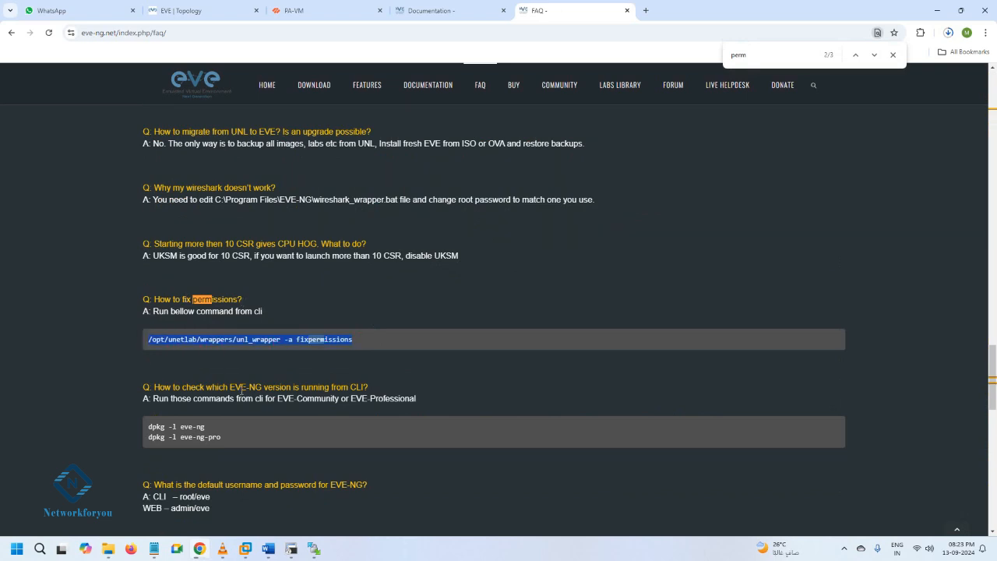
# Check in VMware Workstation whether the fixpermissions command has finished, and return to Chrome
pyautogui.click(246, 548)
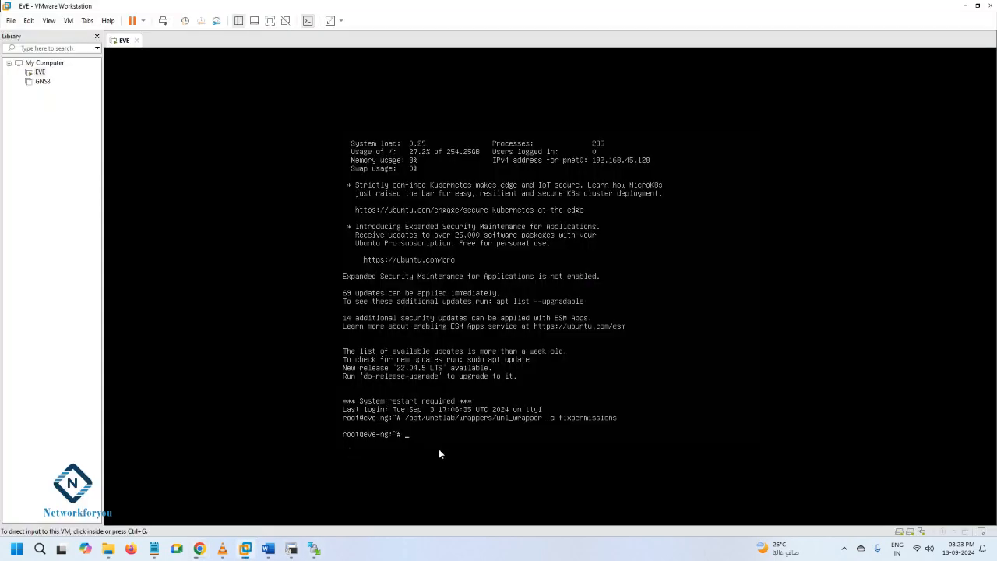
pyautogui.hotkey('ctrl', 'alt')
pyautogui.click(200, 549)
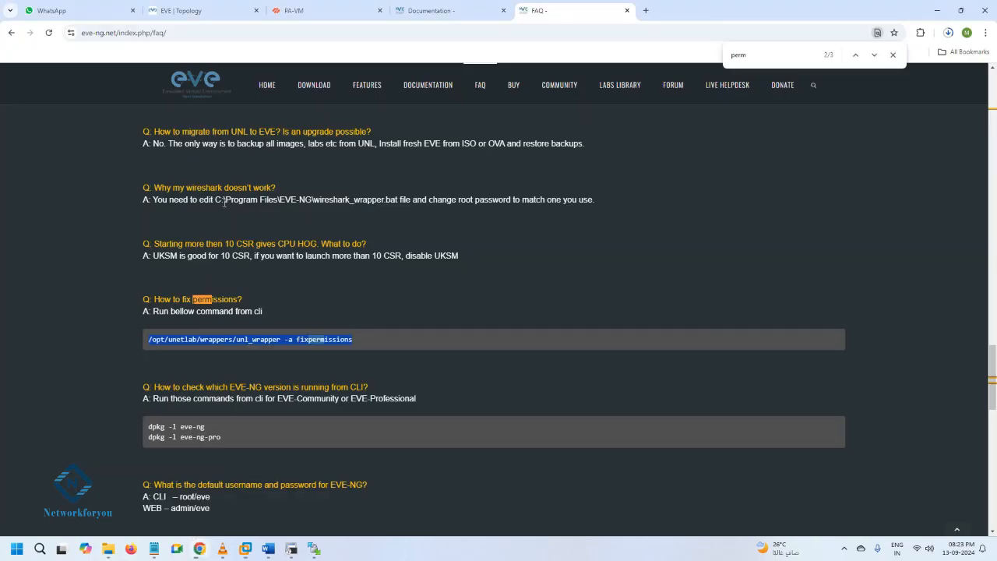
# Reload the EVE-NG lab topology and start a new node from the Windows template in the empty area below SW2
pyautogui.click(211, 6)
pyautogui.click(48, 33)
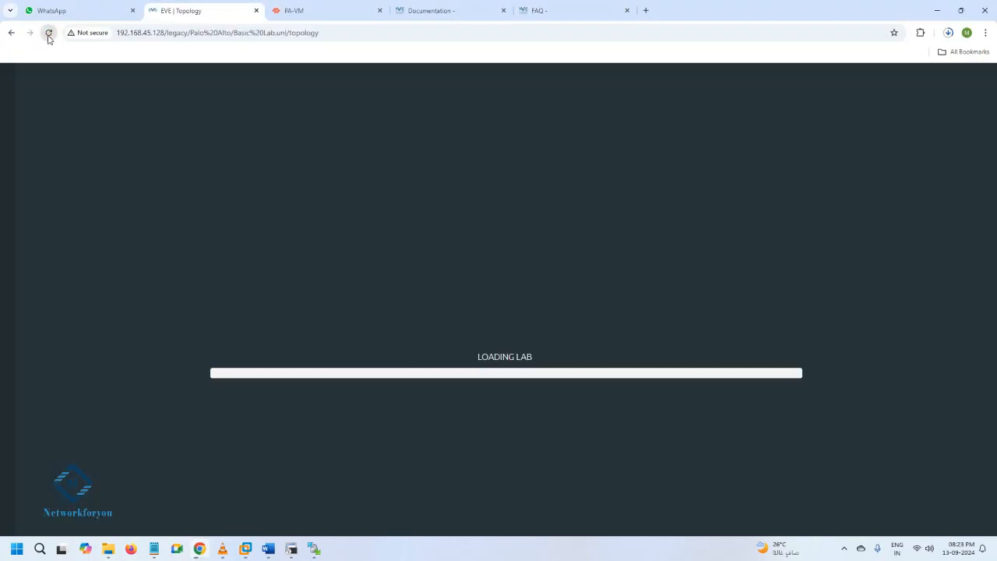
pyautogui.rightClick(360, 215)
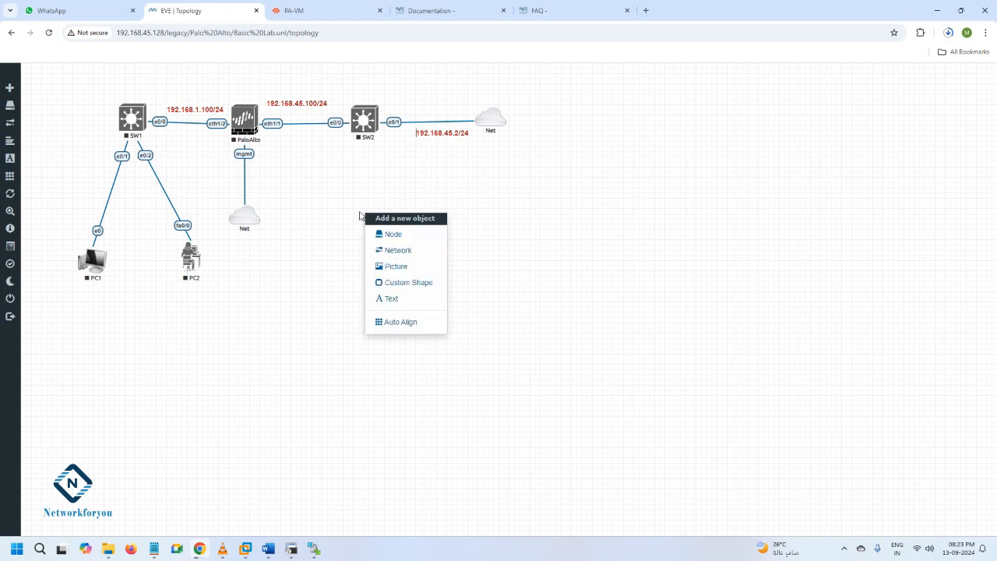
pyautogui.click(382, 233)
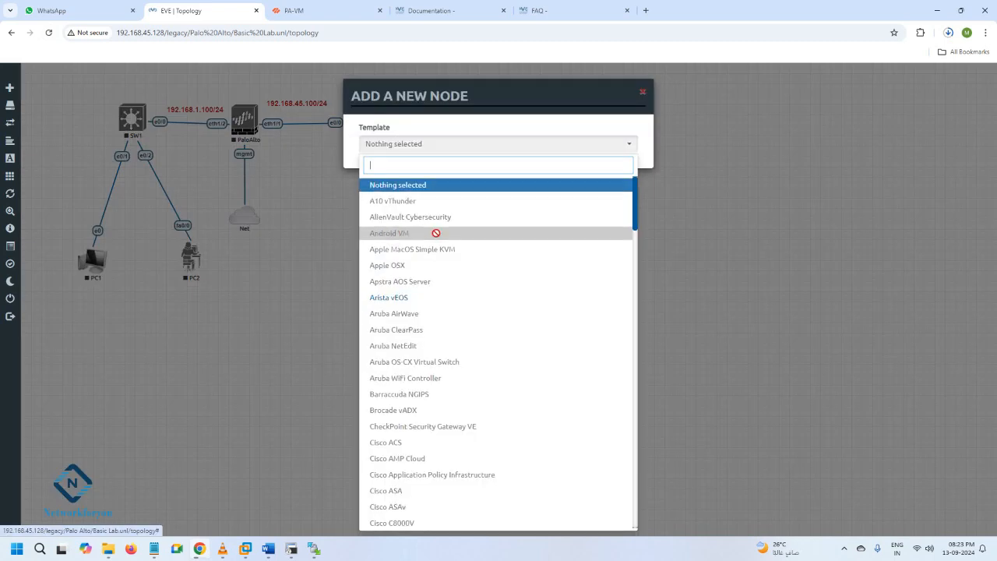
pyautogui.scroll(-5, 436, 233)
pyautogui.scroll(-10, 435, 233)
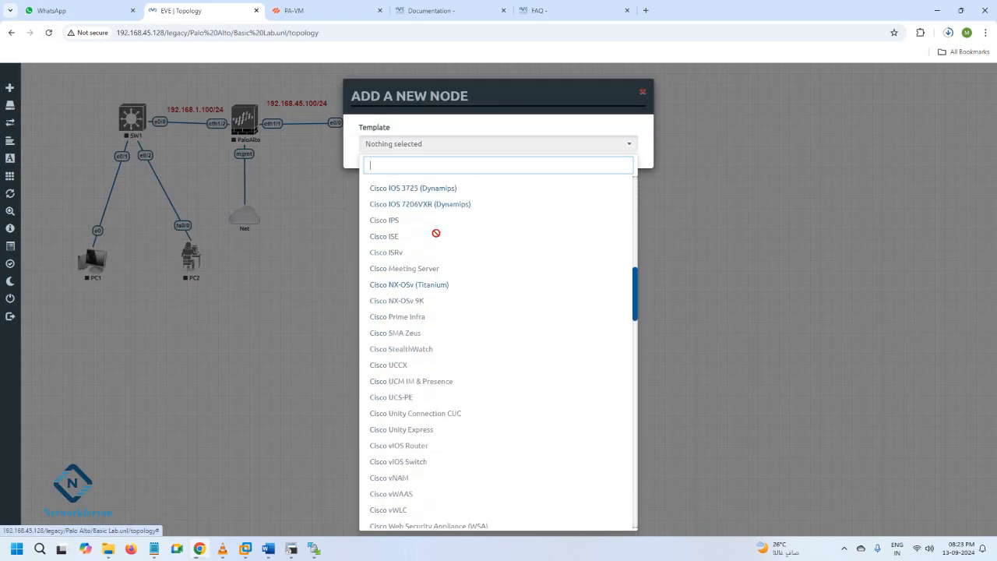
pyautogui.scroll(-15, 436, 233)
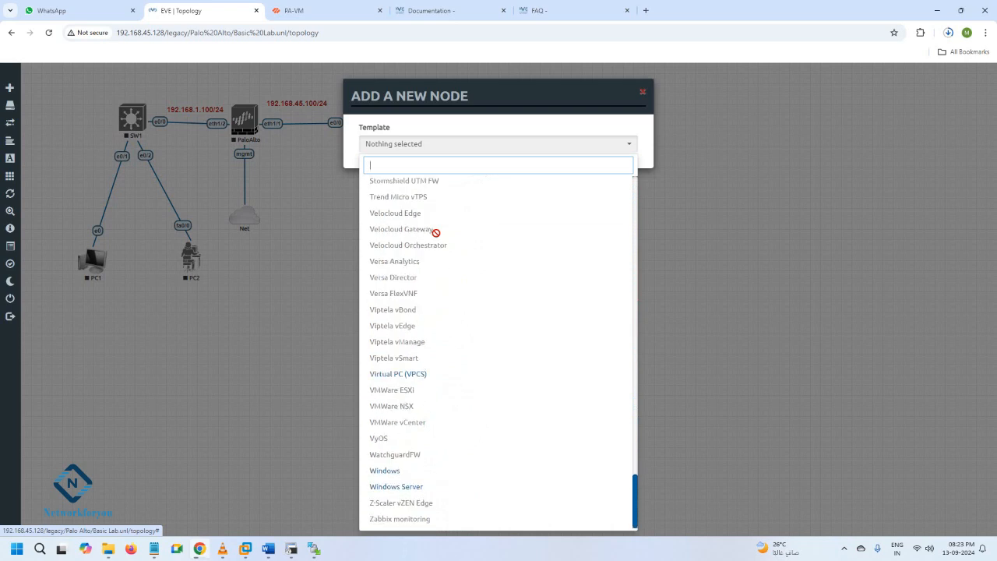
pyautogui.click(385, 472)
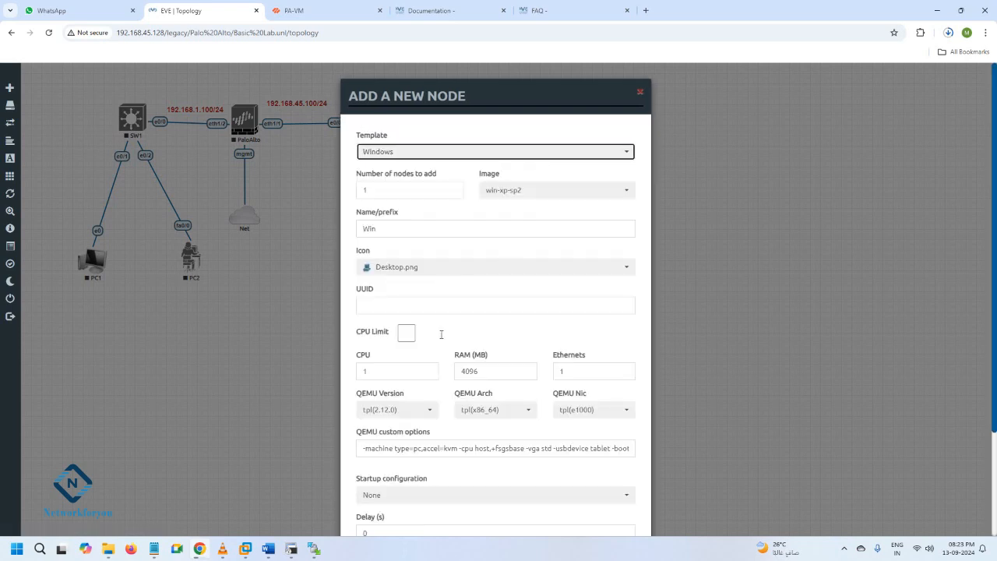
# Choose the win-xp-sp2 image and the Desktop2.png icon for the new Windows node, and save it to the lab
pyautogui.click(539, 198)
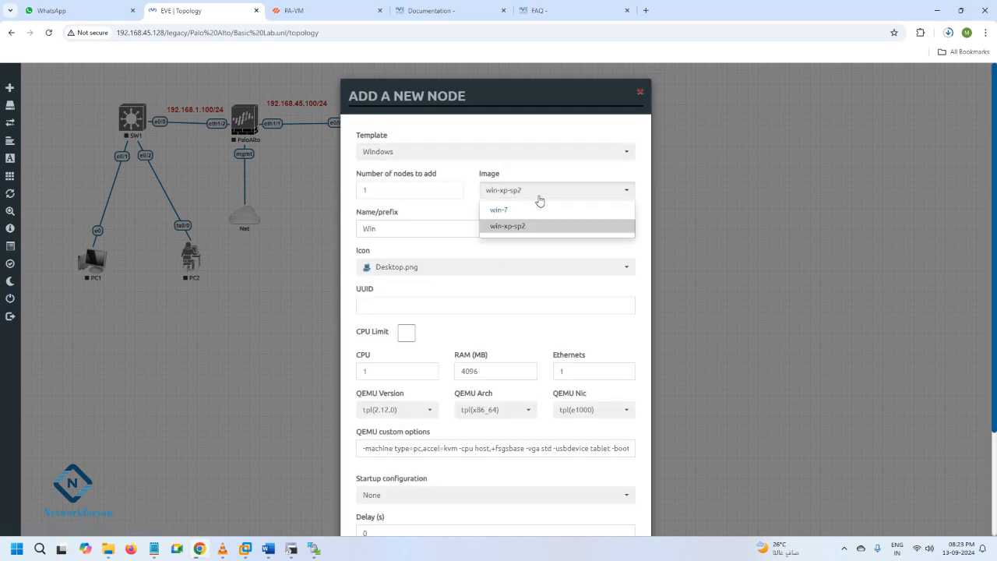
pyautogui.click(510, 230)
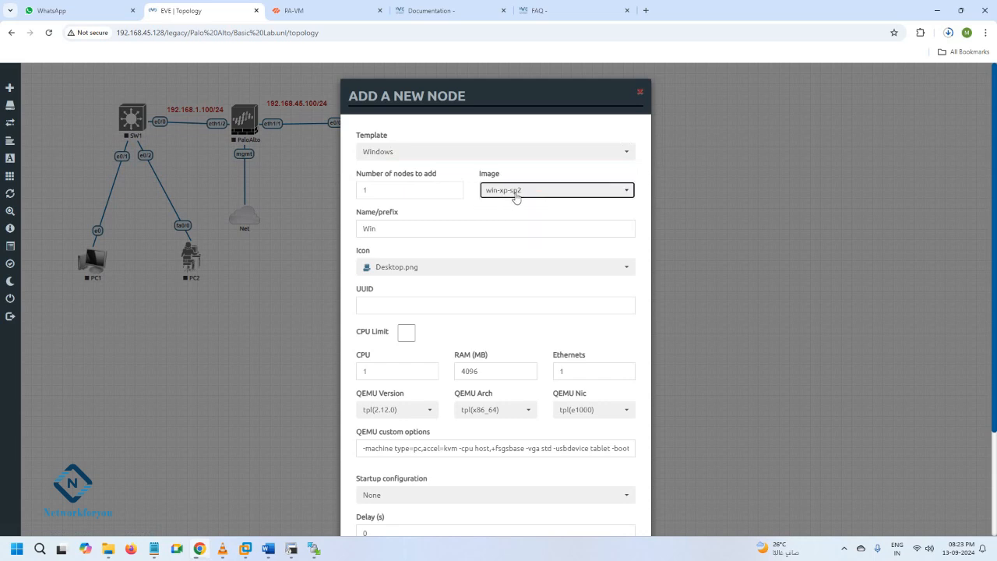
pyautogui.click(413, 275)
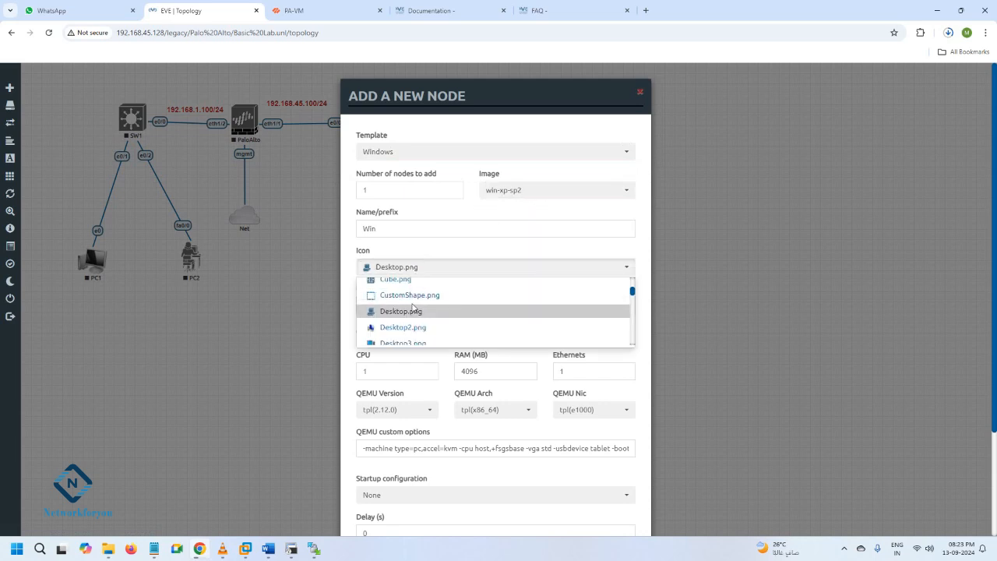
pyautogui.click(411, 328)
pyautogui.scroll(-1, 412, 326)
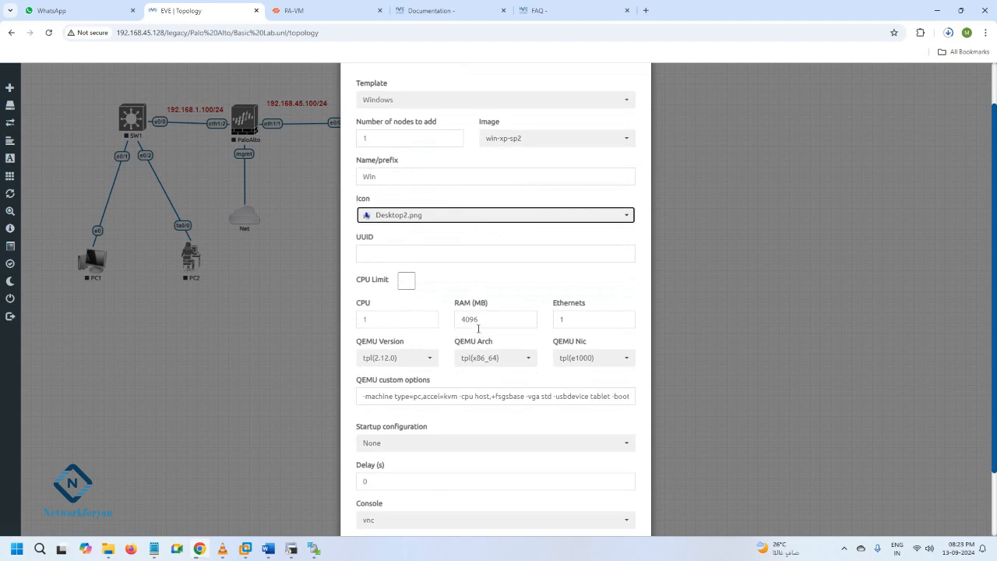
pyautogui.scroll(-2, 478, 328)
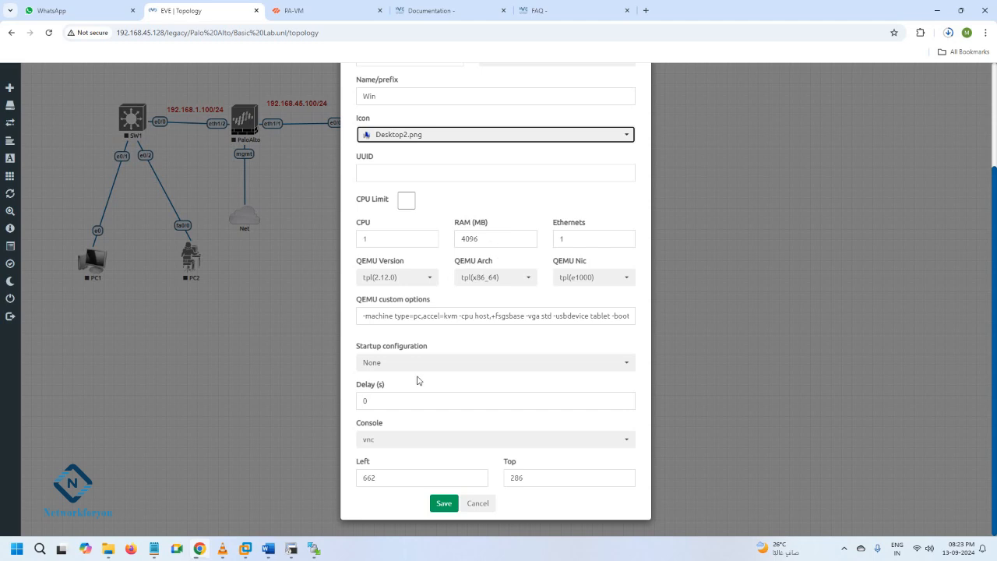
pyautogui.click(443, 504)
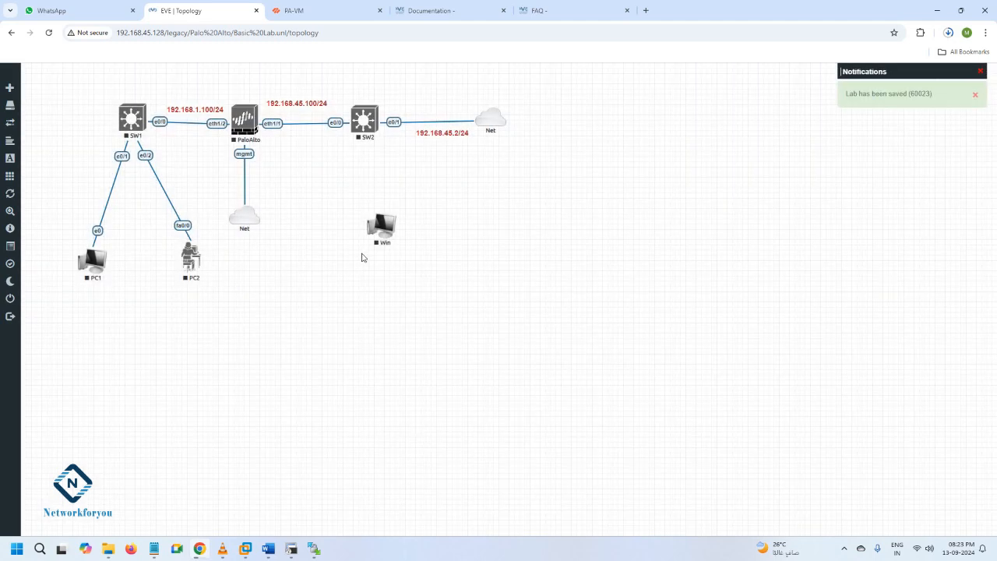
# Start the Win node and open its console with ultravnc_wrapper, moving the console window clear of the topology's Win node
pyautogui.rightClick(389, 231)
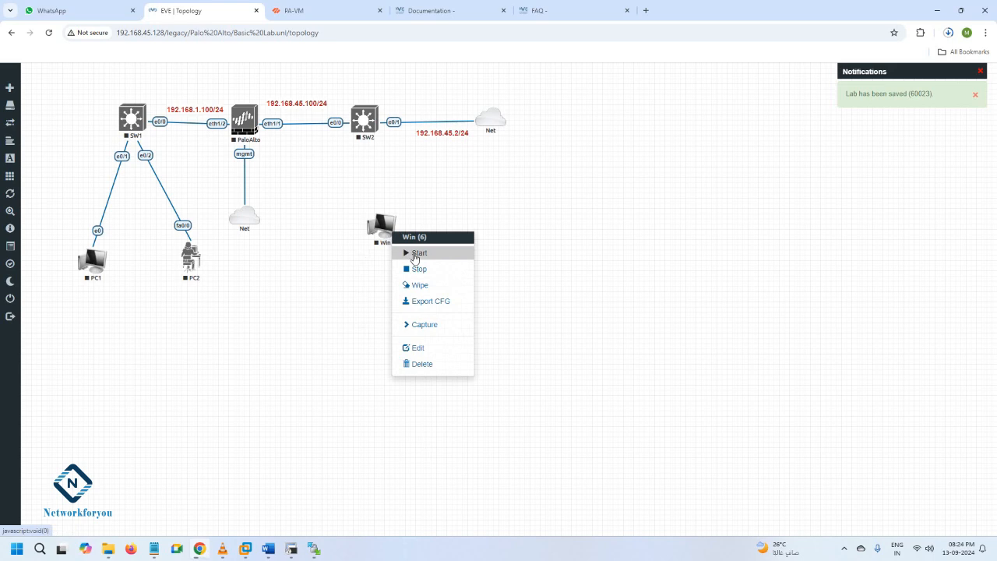
pyautogui.click(415, 254)
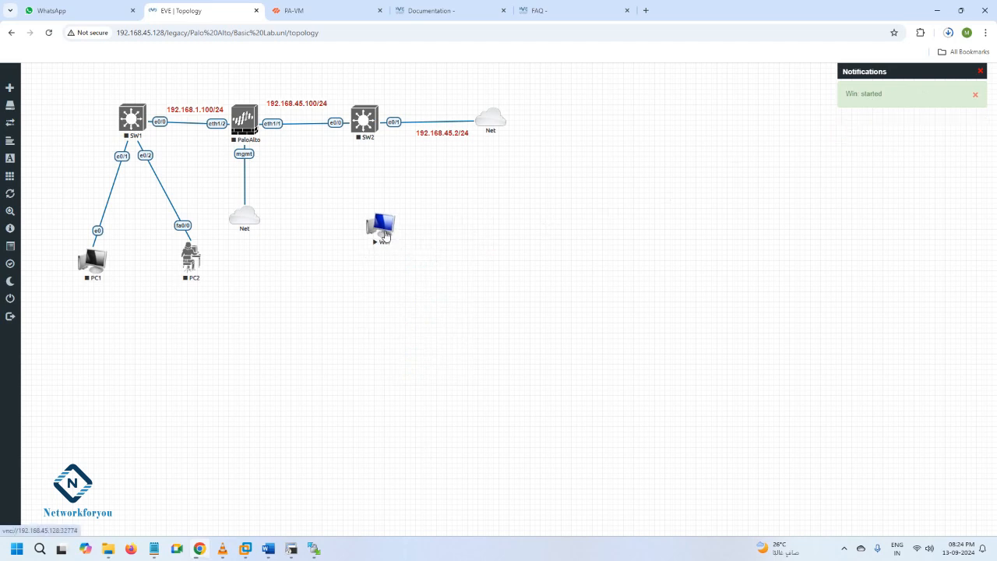
pyautogui.click(385, 235)
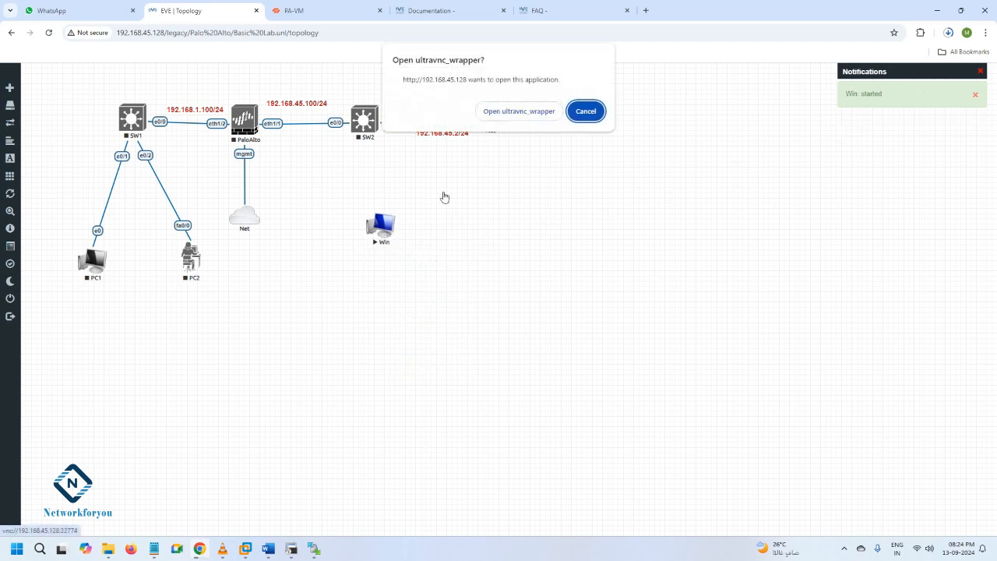
pyautogui.click(517, 109)
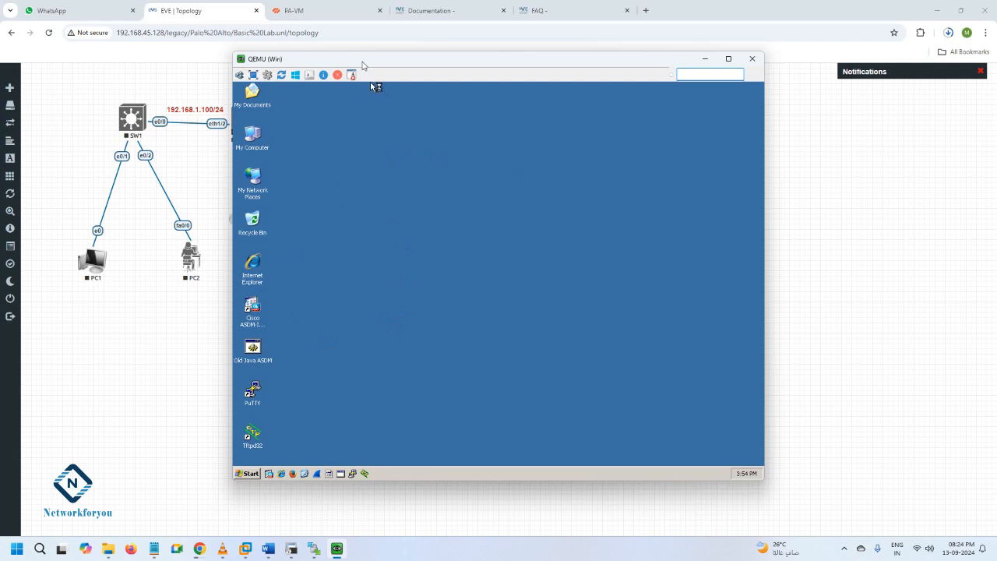
pyautogui.moveTo(362, 62); pyautogui.dragTo(544, 105)
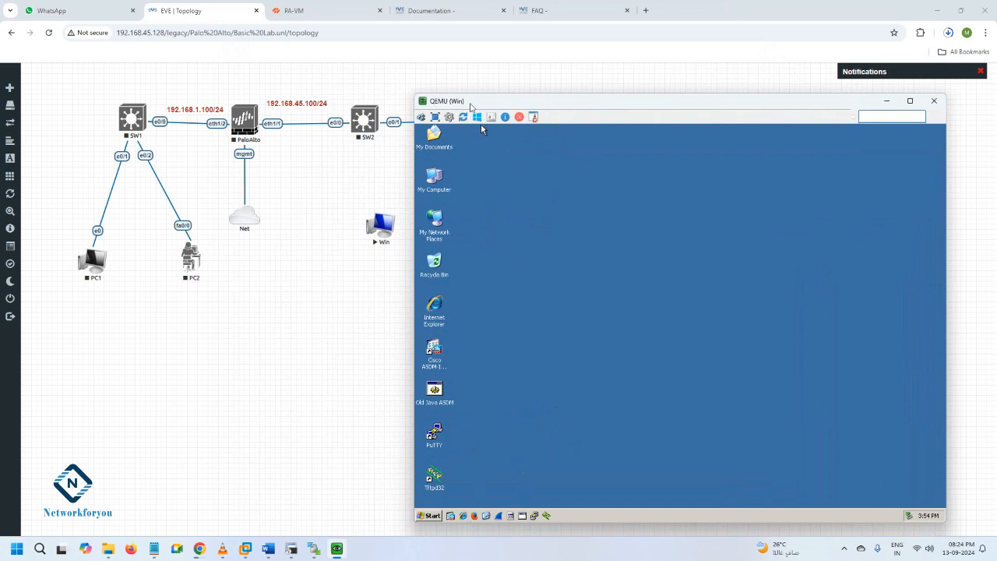
pyautogui.moveTo(470, 107); pyautogui.dragTo(482, 76)
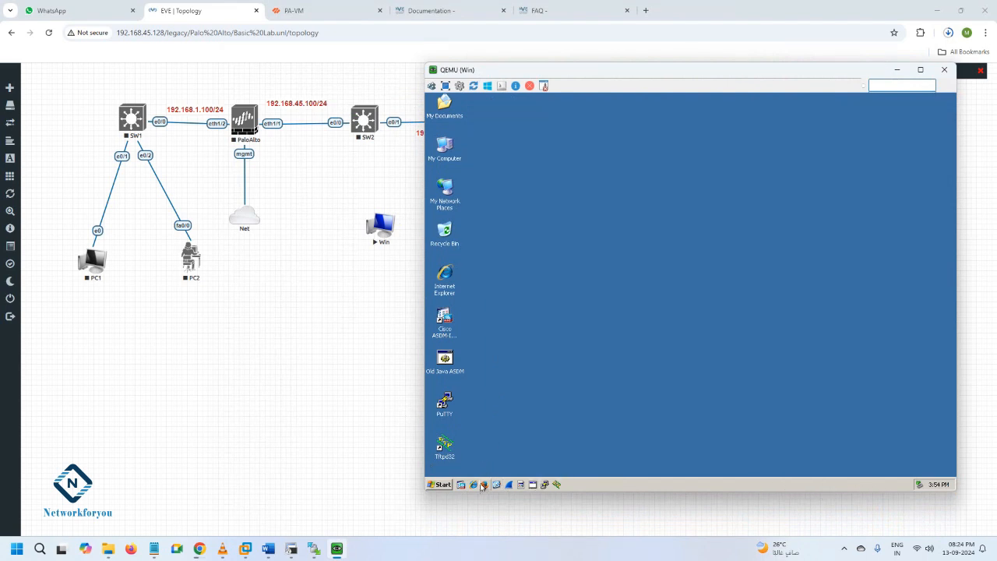
# Look at the Control Panel of the Windows XP guest and close it
pyautogui.click(441, 485)
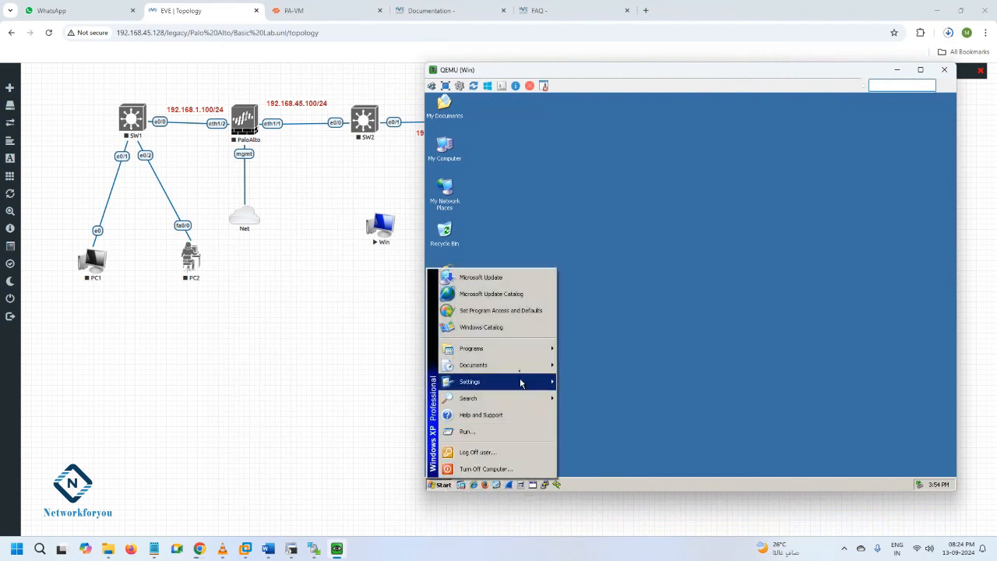
pyautogui.moveTo(491, 382)
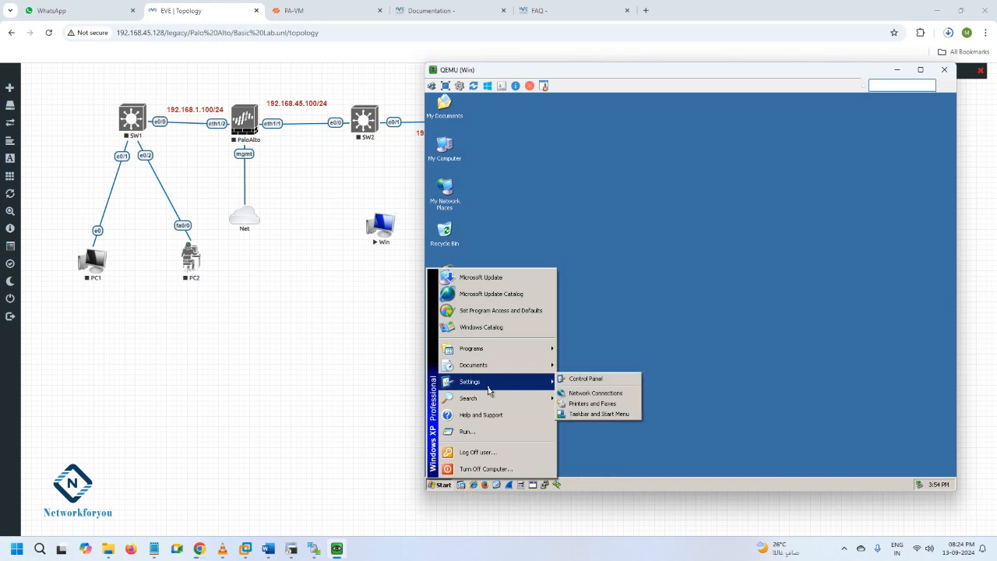
pyautogui.click(589, 379)
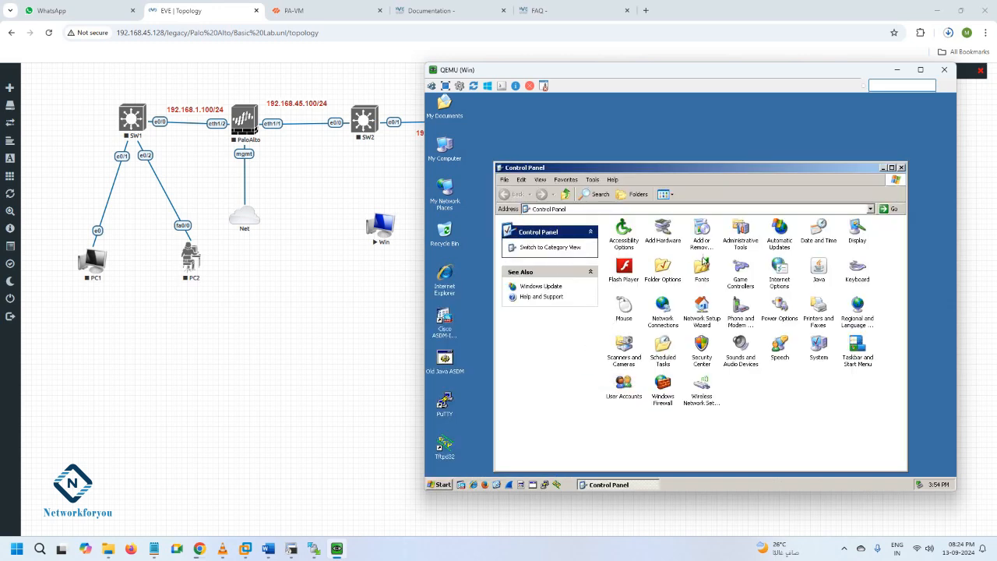
pyautogui.click(901, 168)
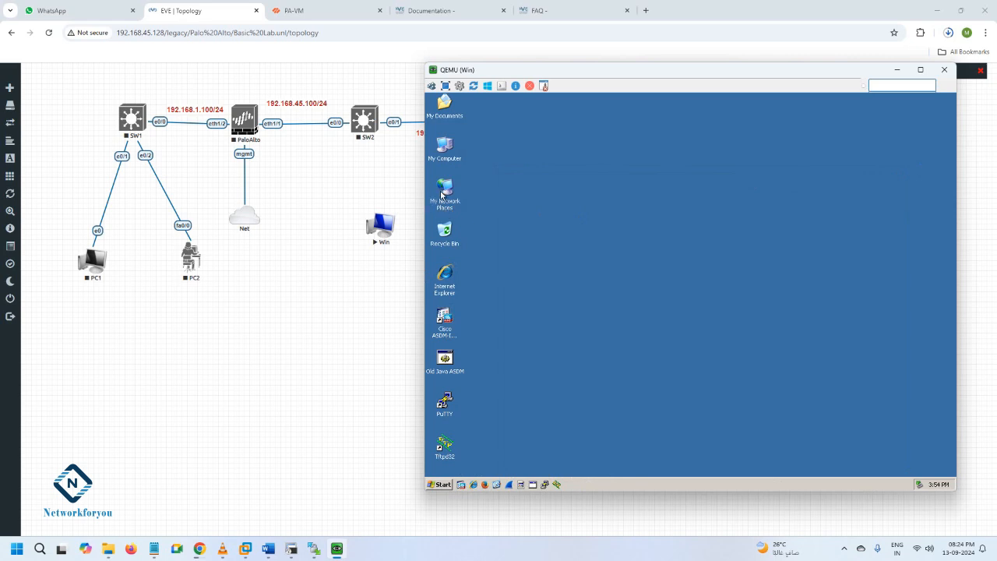
# Open My Network Places in the guest and dismiss the freeSSHd update and Found New Hardware Wizard dialogs
pyautogui.doubleClick(444, 192)
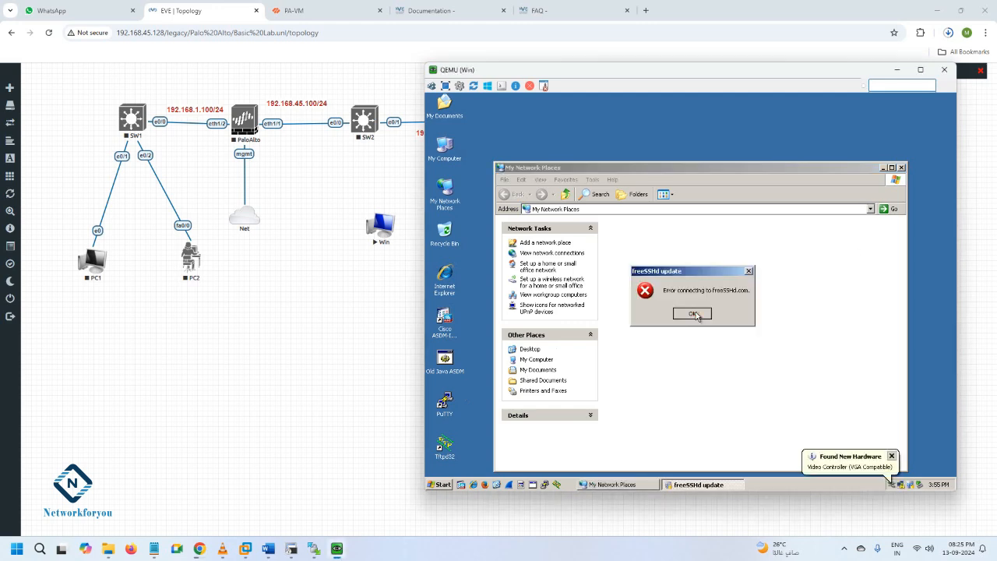
pyautogui.click(704, 318)
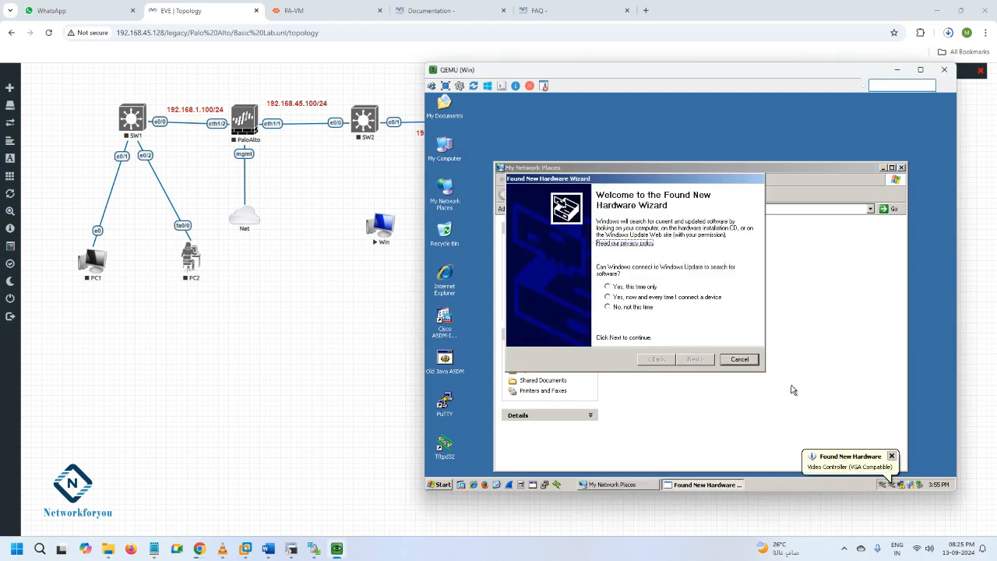
pyautogui.click(748, 364)
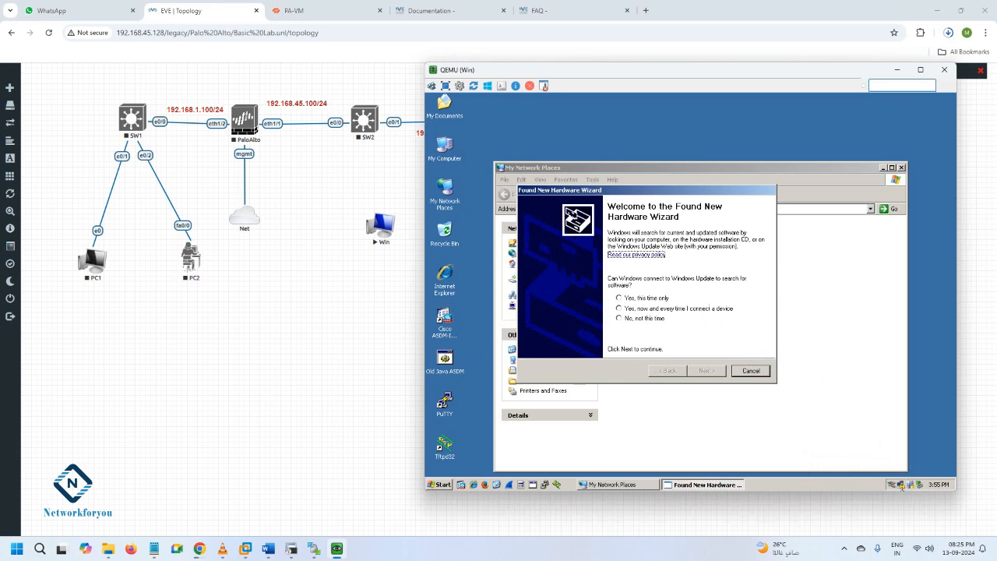
pyautogui.moveTo(903, 486)
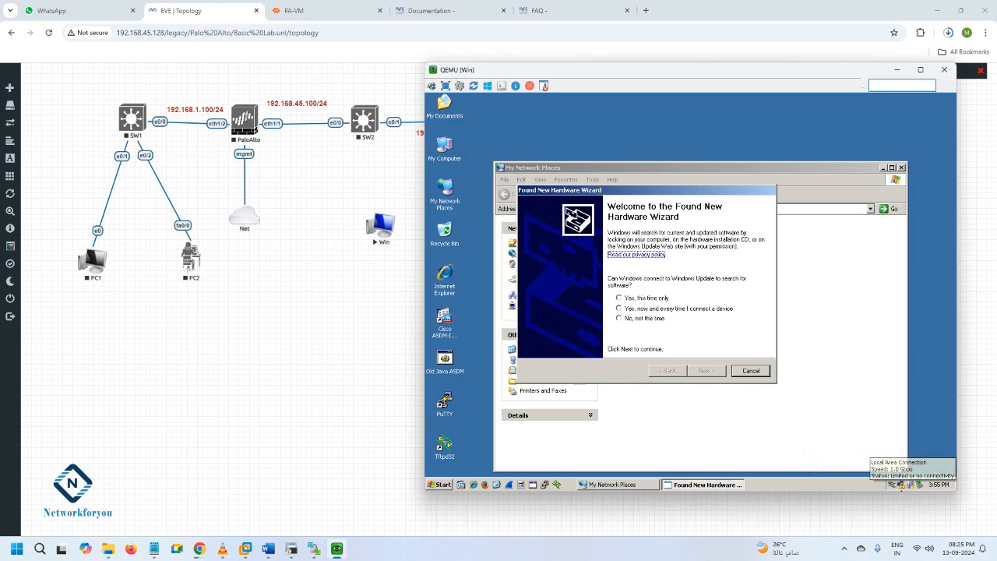
pyautogui.rightClick(904, 486)
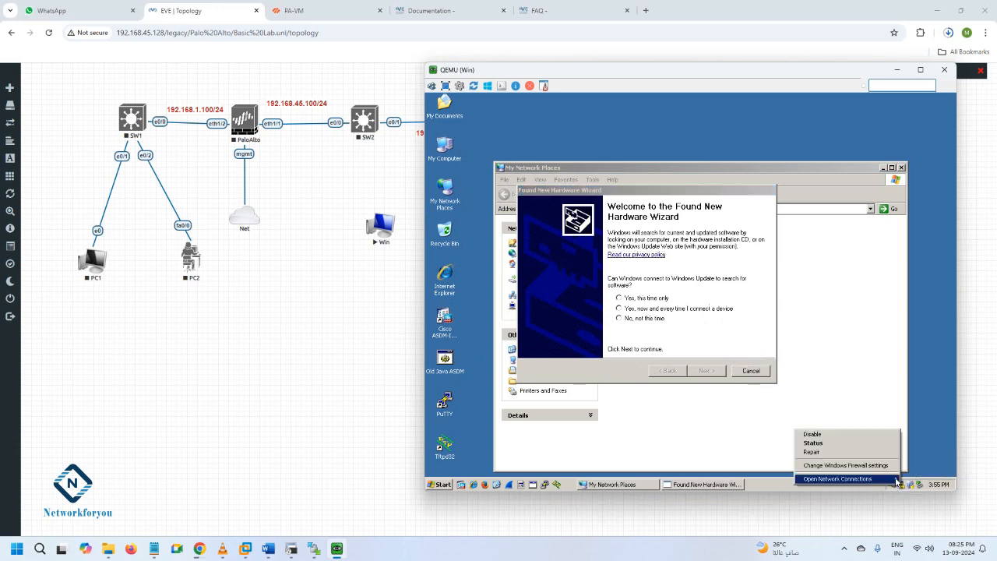
pyautogui.click(895, 478)
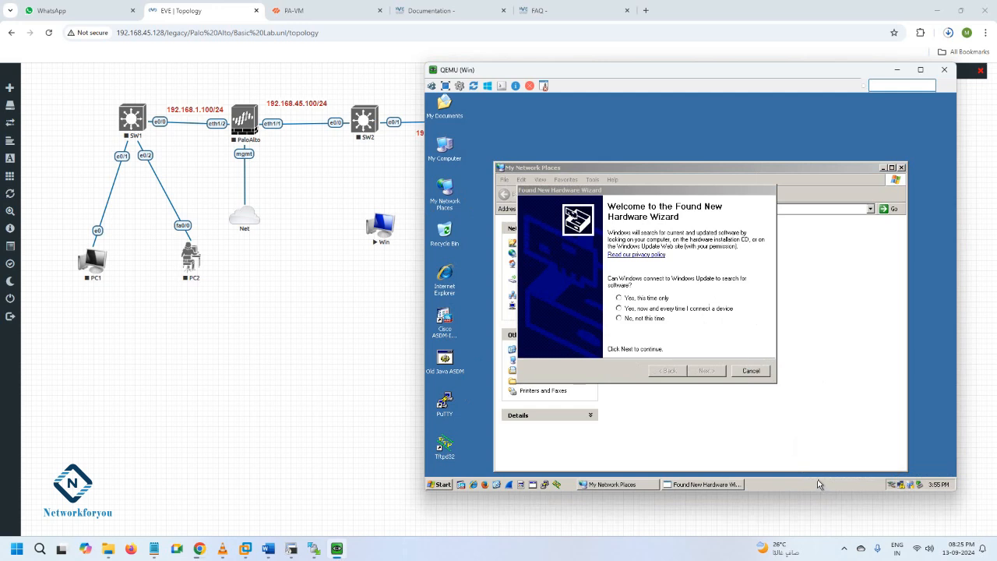
pyautogui.click(752, 371)
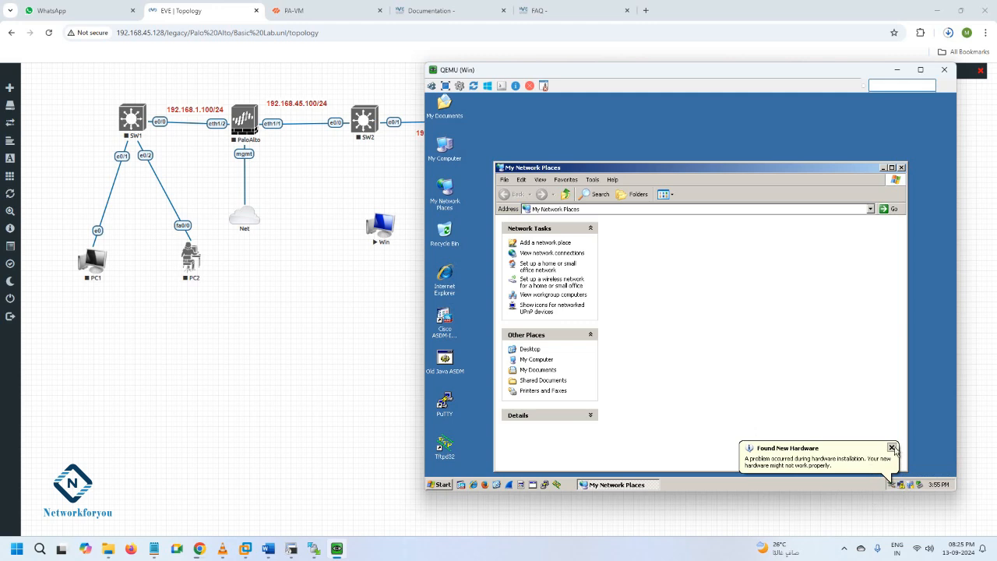
# Open the guest's Network Connections and bring up the properties of Local Area Connection
pyautogui.click(901, 486)
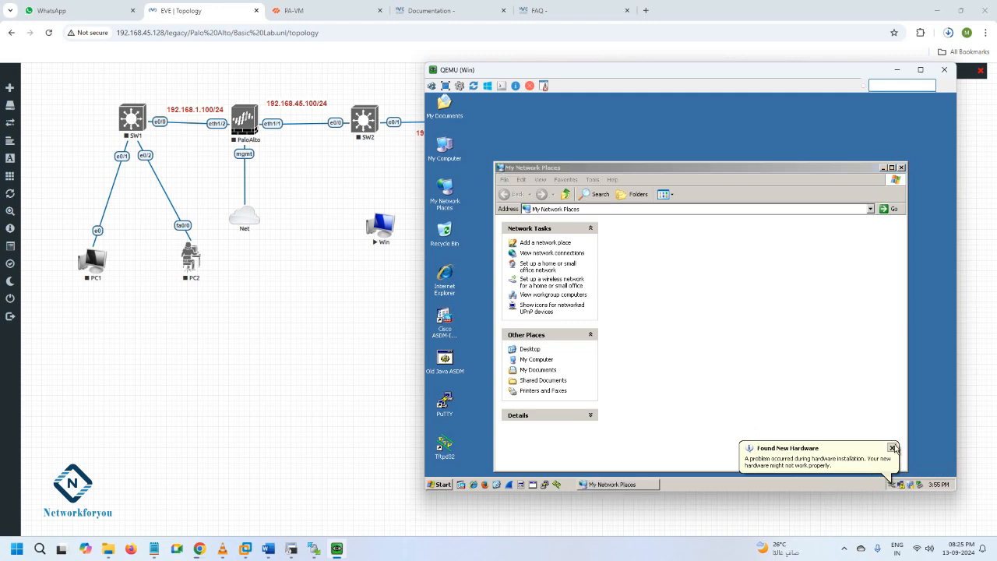
pyautogui.rightClick(901, 486)
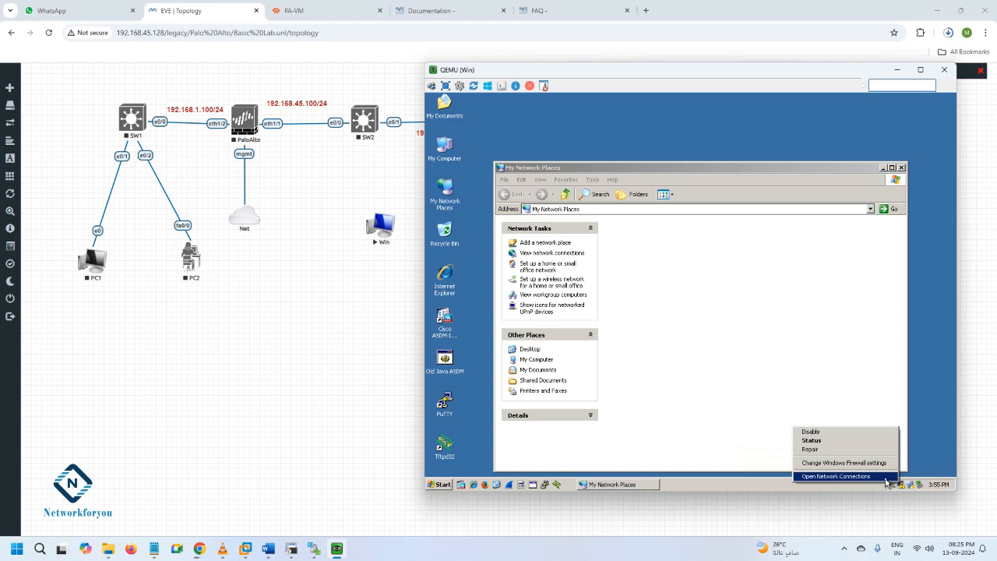
pyautogui.click(837, 476)
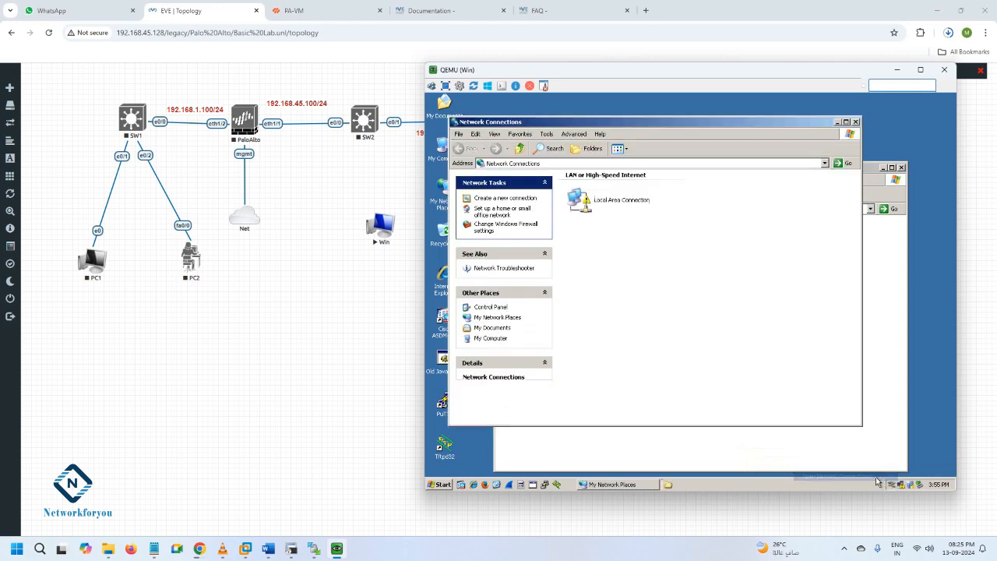
pyautogui.click(600, 211)
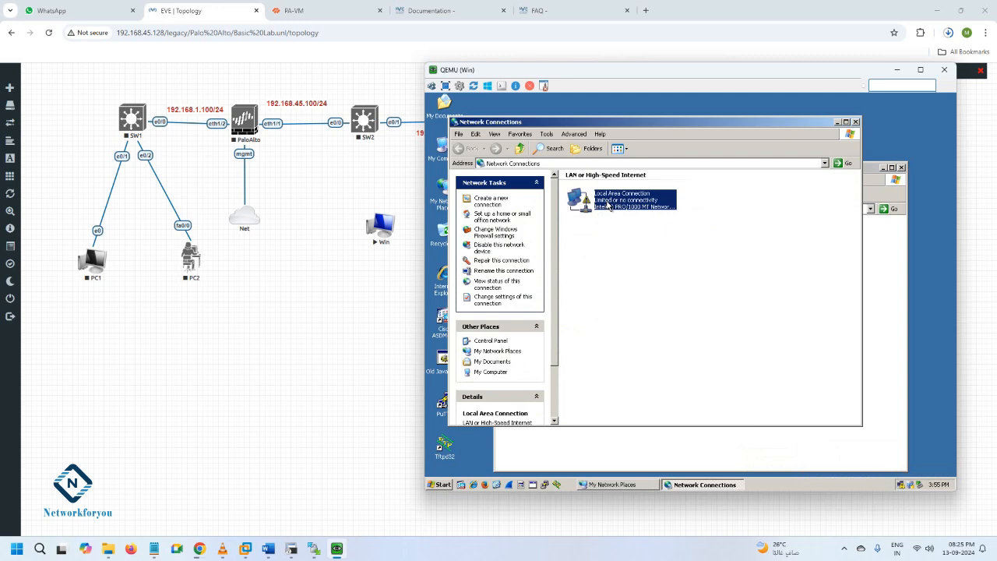
pyautogui.rightClick(608, 204)
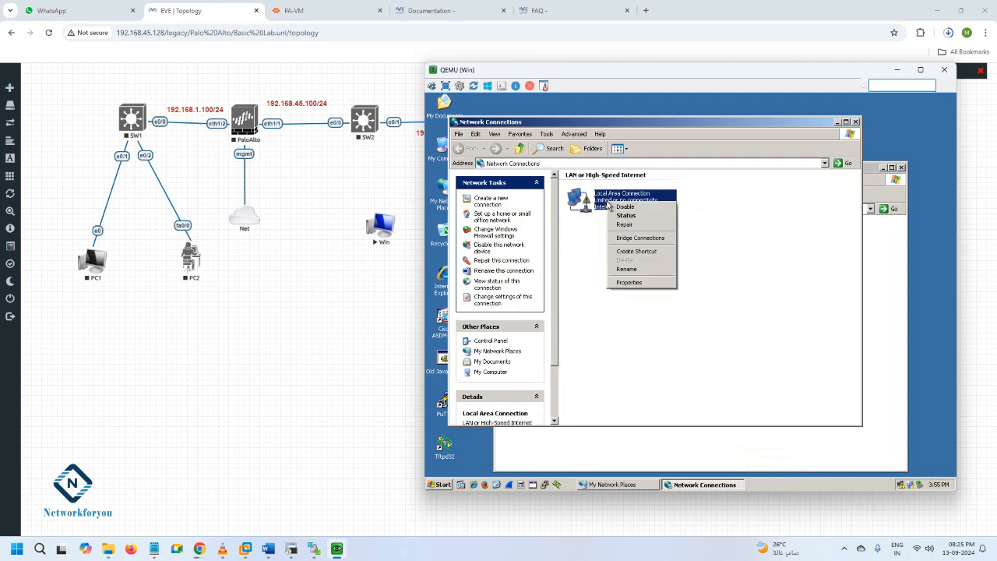
pyautogui.click(631, 285)
# View the manual IP address option in the connection's Internet Protocol (TCP/IP) properties, and cancel without saving
pyautogui.scroll(-1, 558, 224)
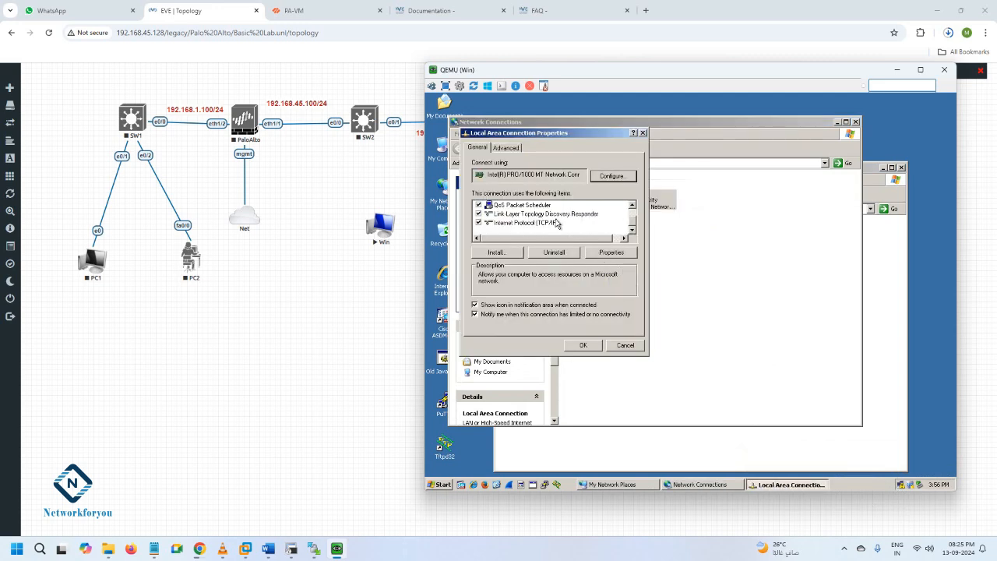
pyautogui.doubleClick(550, 225)
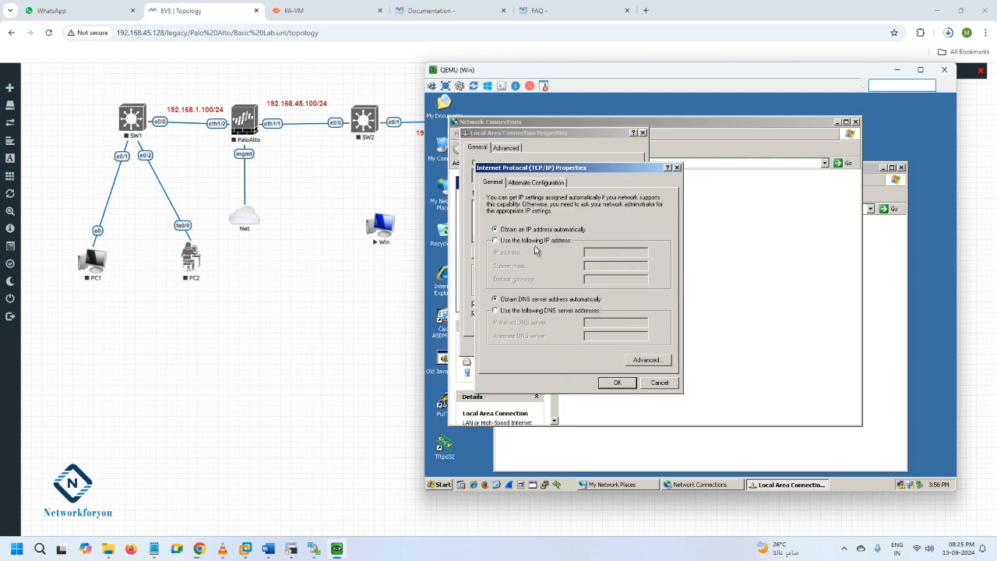
pyautogui.click(495, 241)
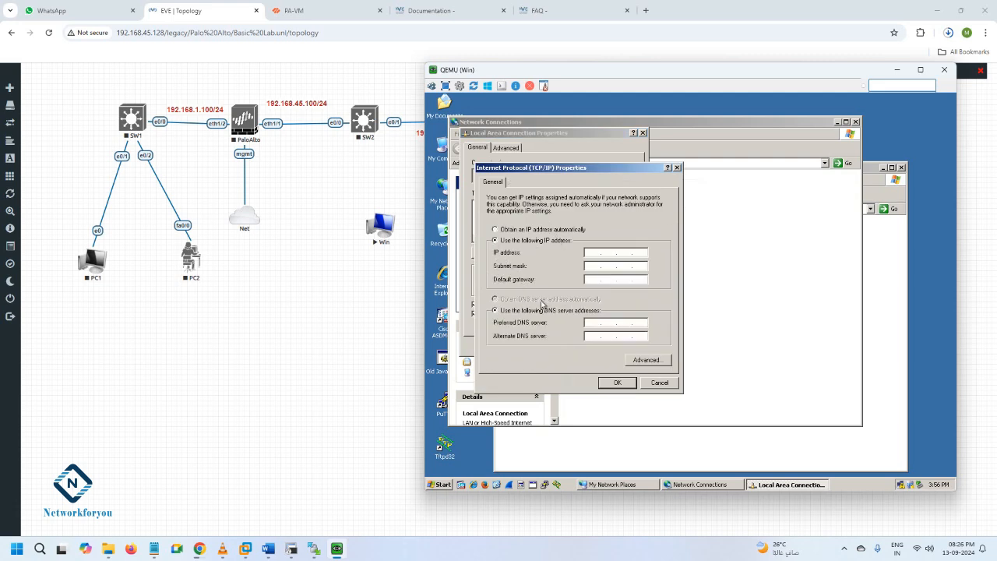
pyautogui.click(664, 383)
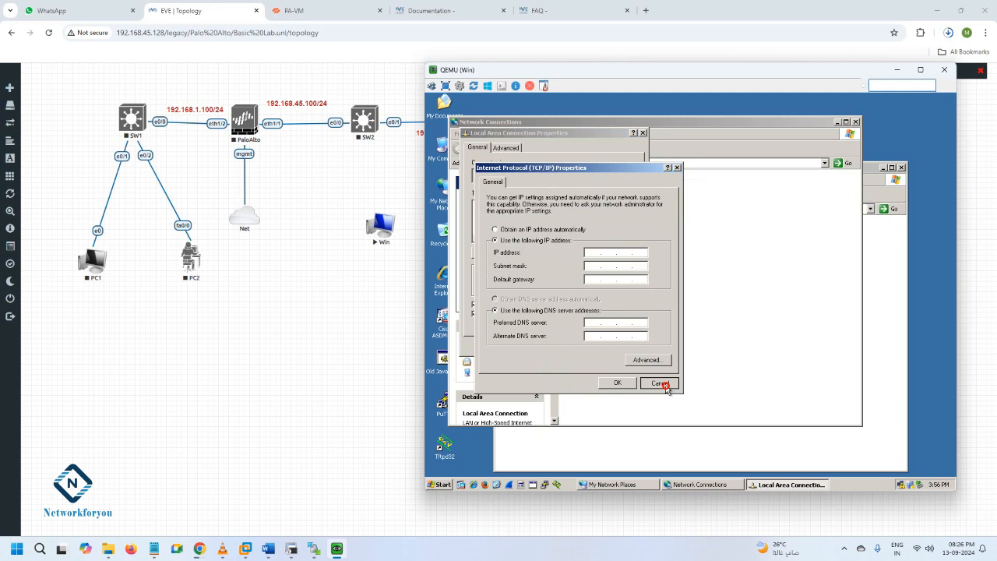
pyautogui.click(661, 383)
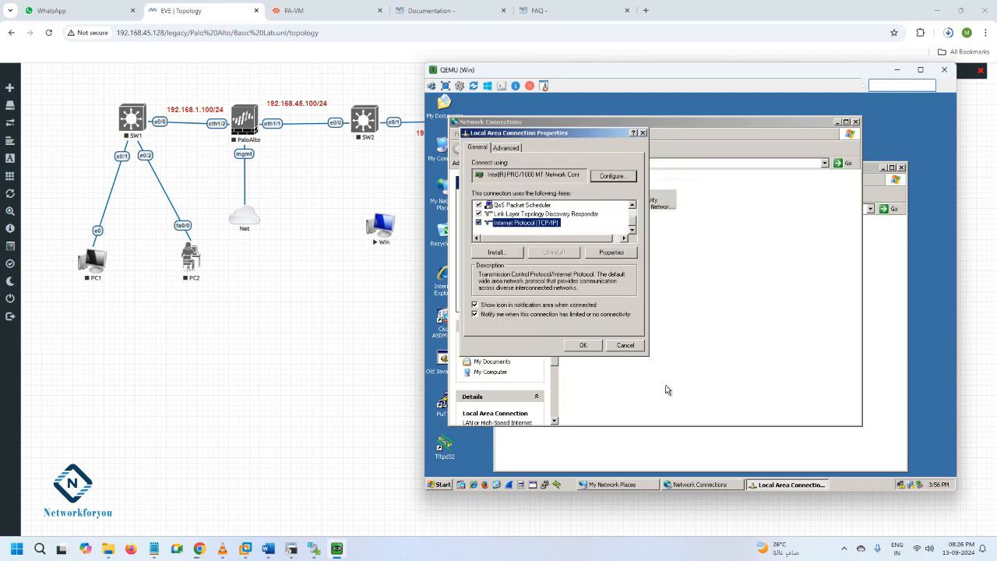